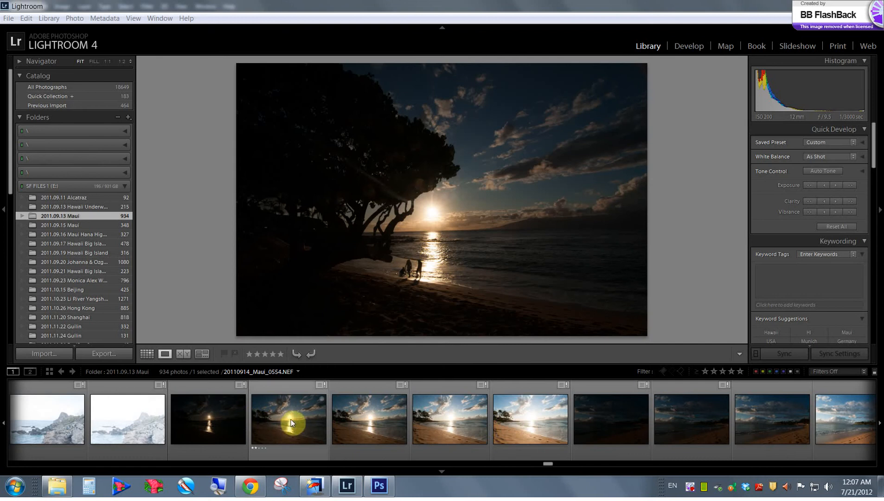
Look through the five bracketed exposures of the beach tree at sunset, from the darkest to the brightest.
scroll(516, 411, "down", 5)
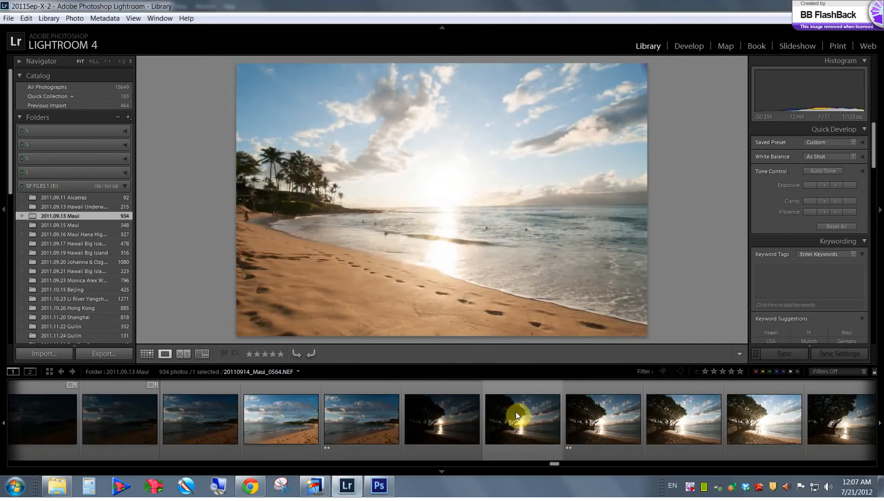
left_click(447, 424)
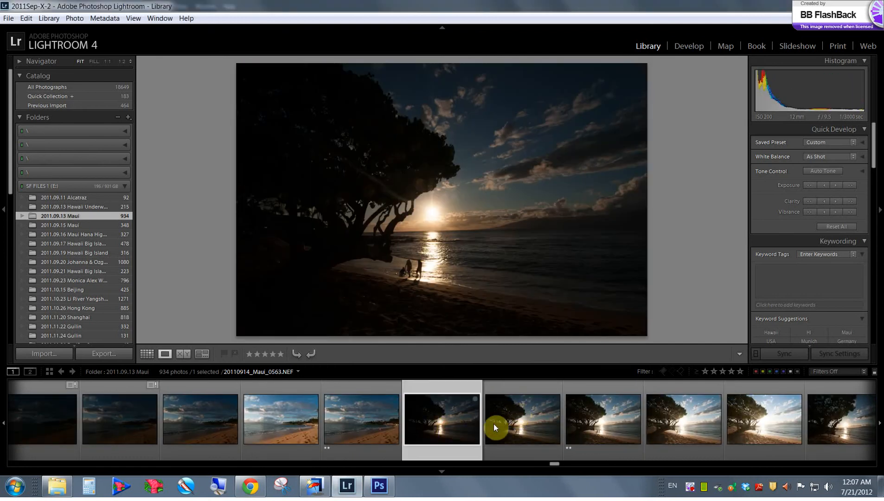
left_click(526, 424)
left_click(605, 421)
left_click(682, 424)
left_click(747, 425)
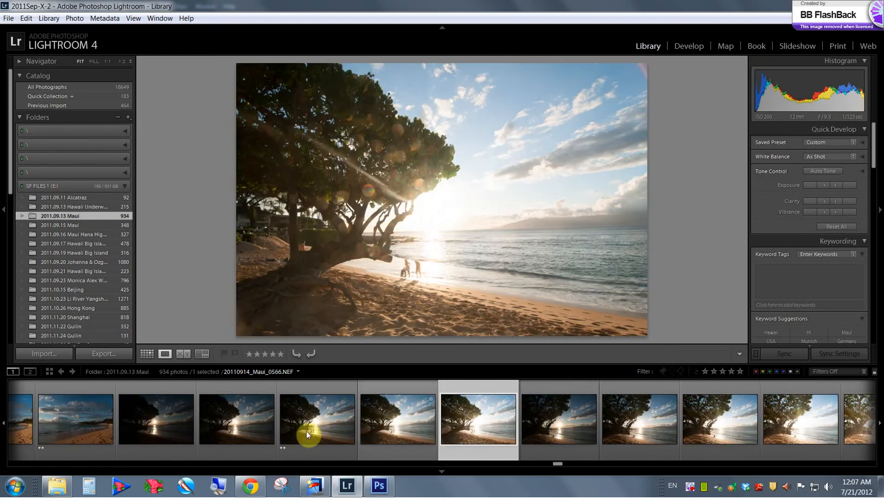
Select the five bracketed exposures 20110914_Maui_0563 to 0567 and start exporting them to Photomatix Pro.
left_click(175, 427)
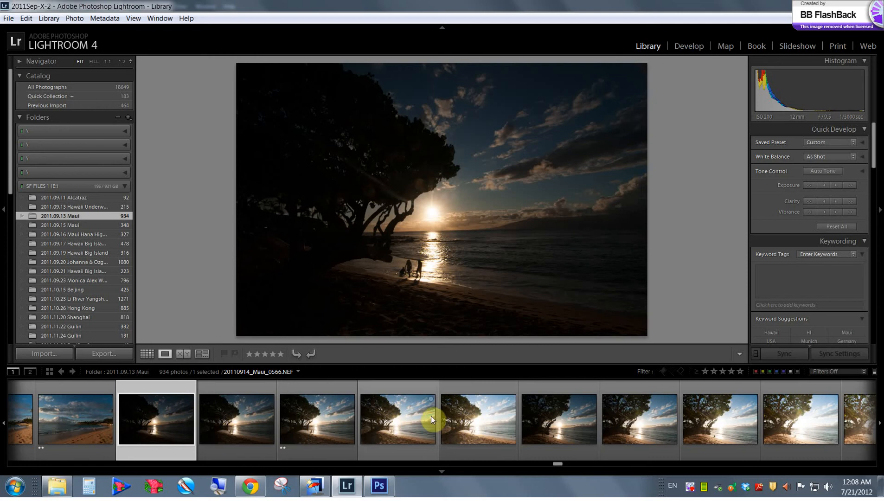
left_click(470, 417, "shift")
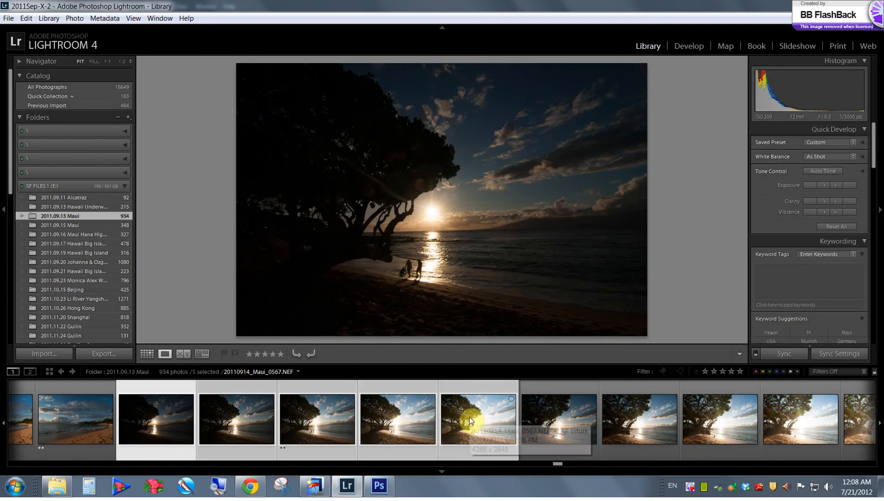
right_click(470, 417)
mouse_move(513, 367)
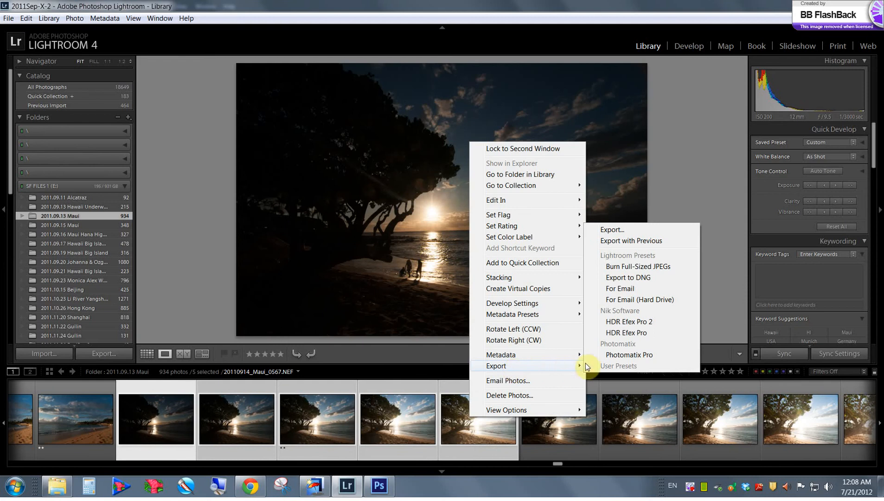
left_click(618, 355)
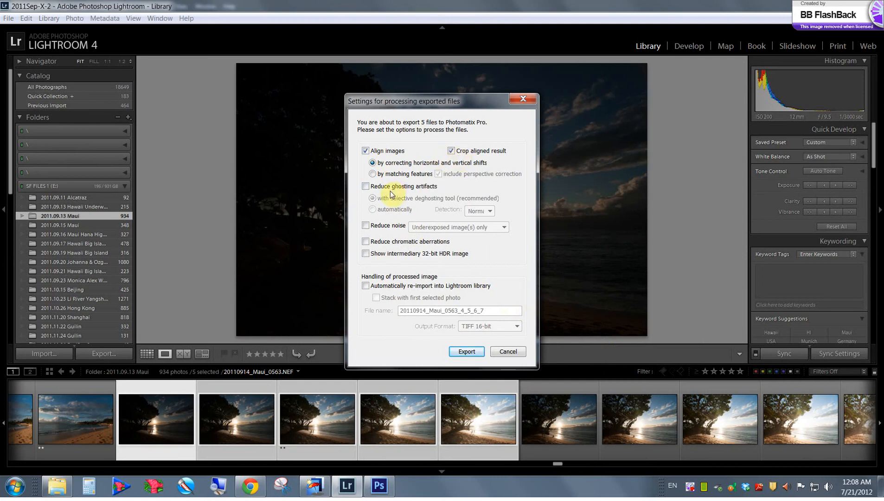
Enable ghosting reduction with the selective deghosting tool and export the five files to Photomatix Pro.
left_click_drag(412, 104, 609, 116)
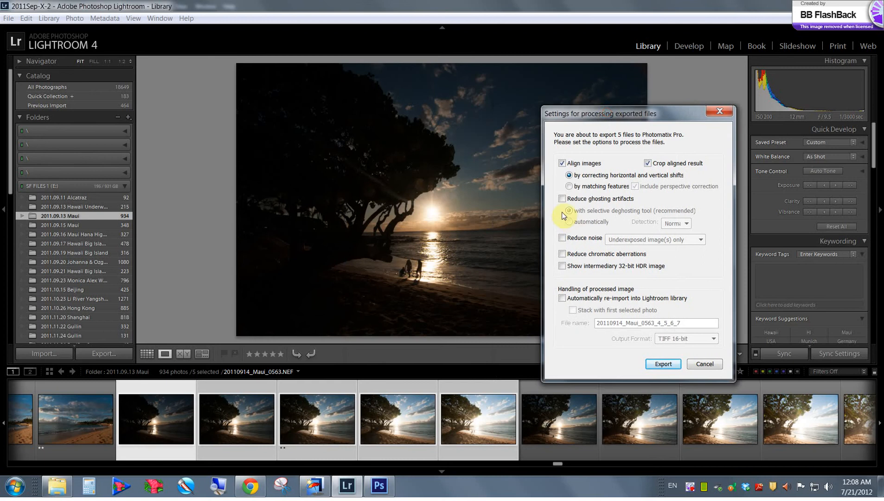
left_click(563, 199)
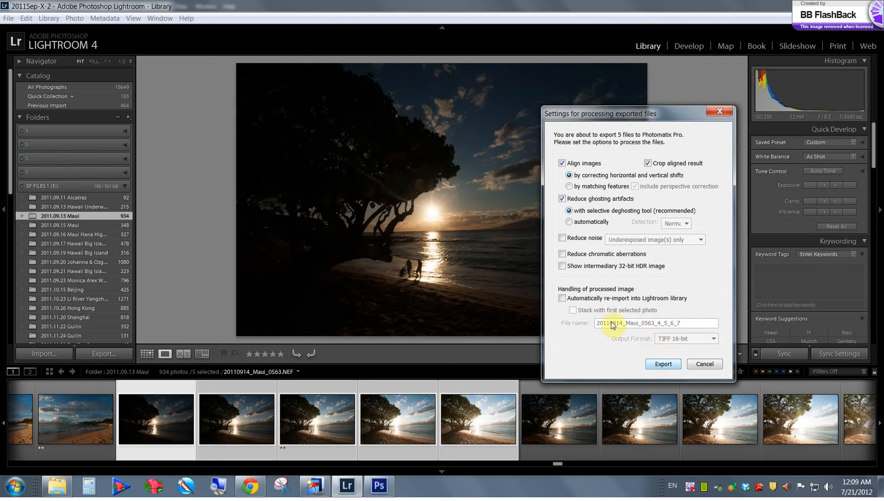
left_click(662, 367)
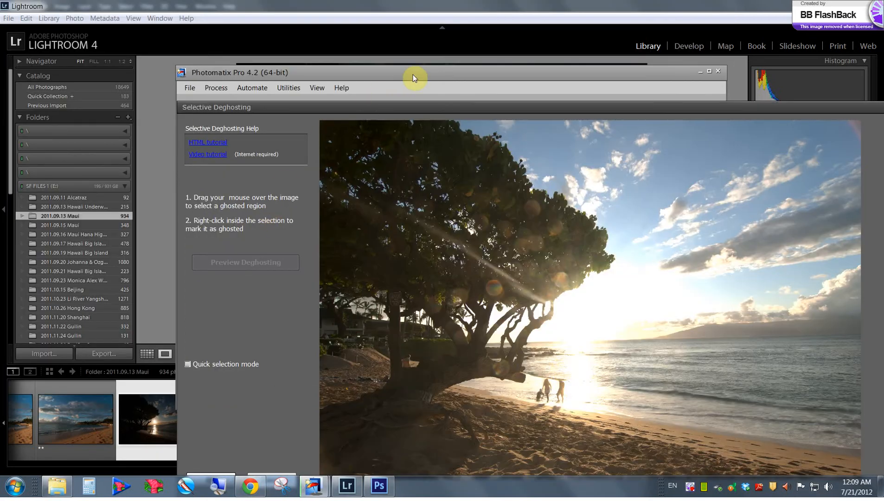
Outline the group of people at the waterline and mark the selection as a ghosted area.
left_click_drag(552, 105, 475, 43)
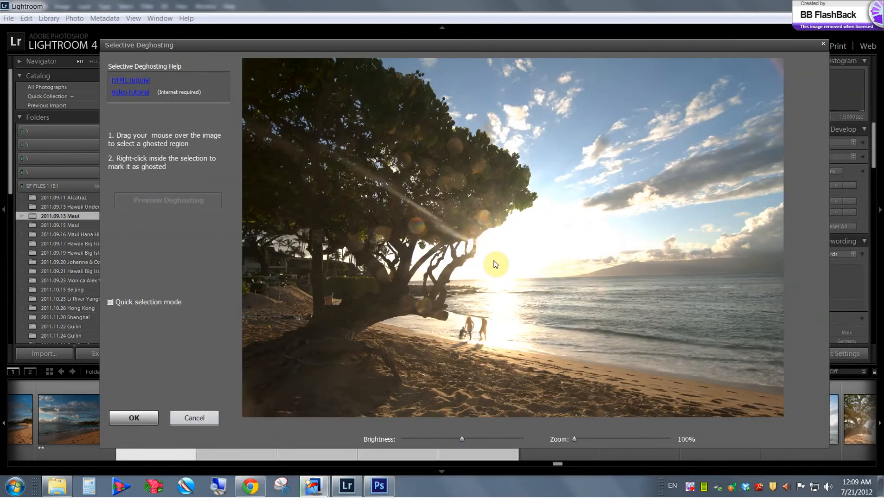
mouse_move(510, 312)
left_mouse_down()
mouse_move(483, 302)
mouse_move(457, 311)
left_mouse_up()
mouse_move(491, 317)
left_mouse_down()
mouse_move(451, 326)
mouse_move(454, 344)
mouse_move(490, 345)
mouse_move(500, 335)
mouse_move(485, 324)
left_mouse_up()
right_click(485, 325)
left_click(499, 331)
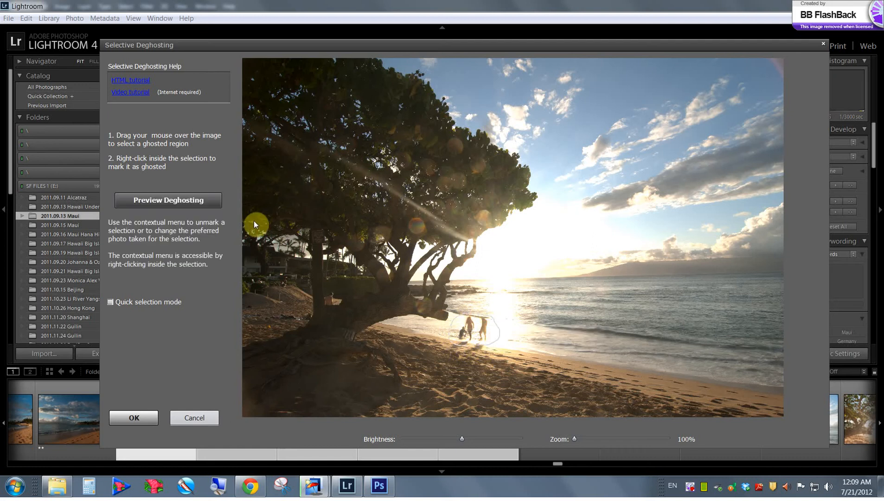
Preview the deghosting result at a darker brightness and return to selection mode.
left_click(196, 197)
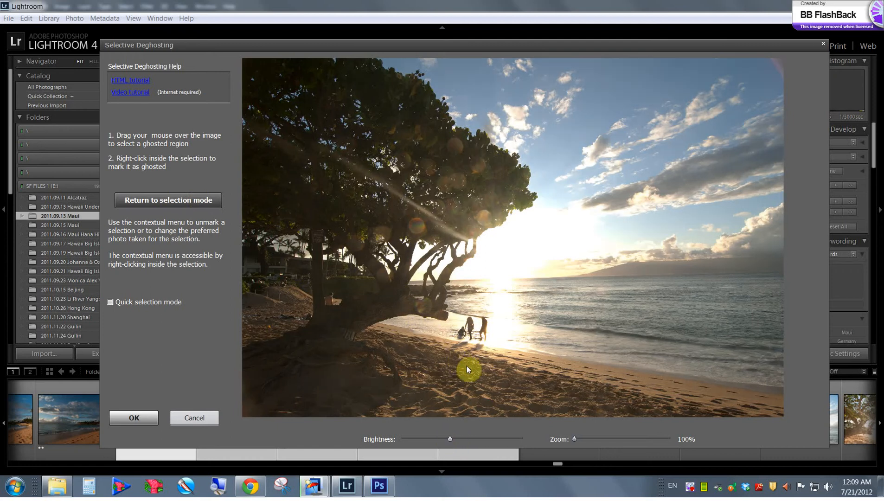
left_click_drag(450, 439, 430, 439)
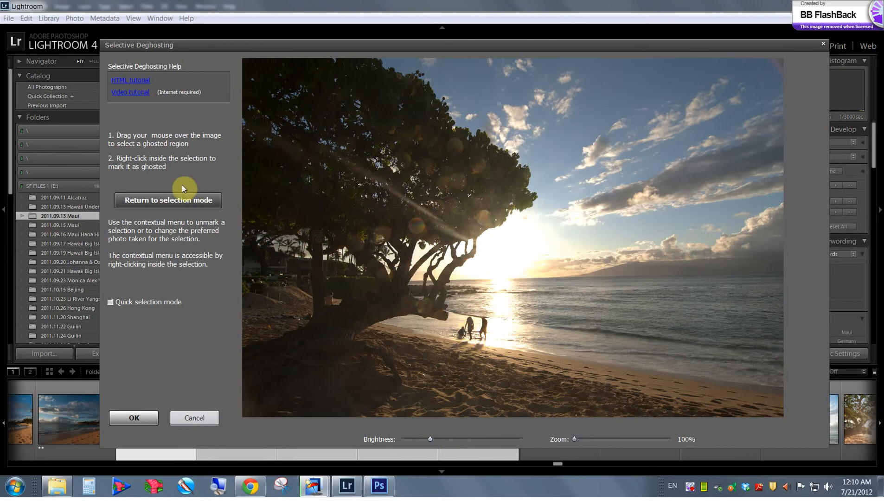
left_click(205, 202)
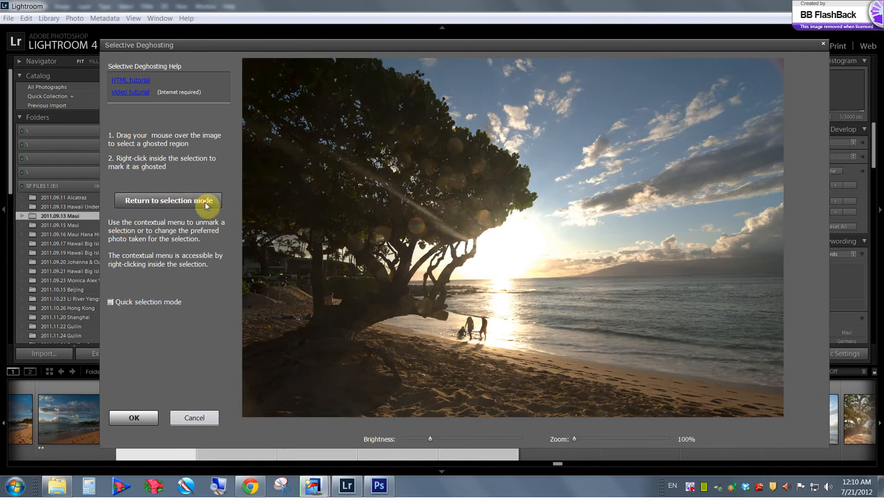
Set the 0 EV photo as the source for the selection around the people and preview the deghosting.
left_click_drag(446, 320, 470, 331)
right_click(476, 334)
mouse_move(513, 367)
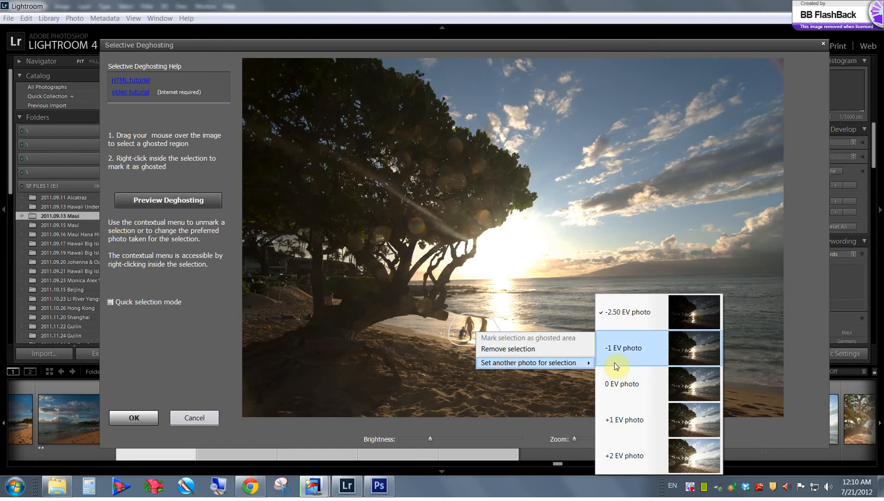
left_click(619, 387)
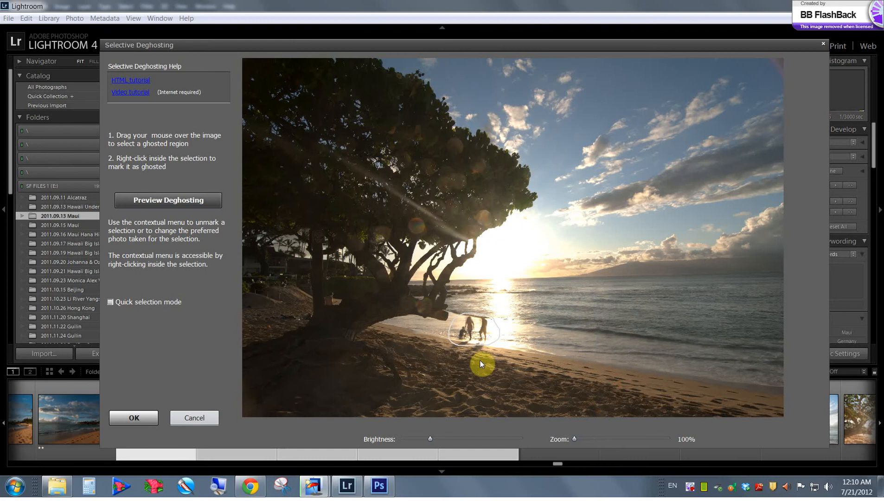
left_click(206, 202)
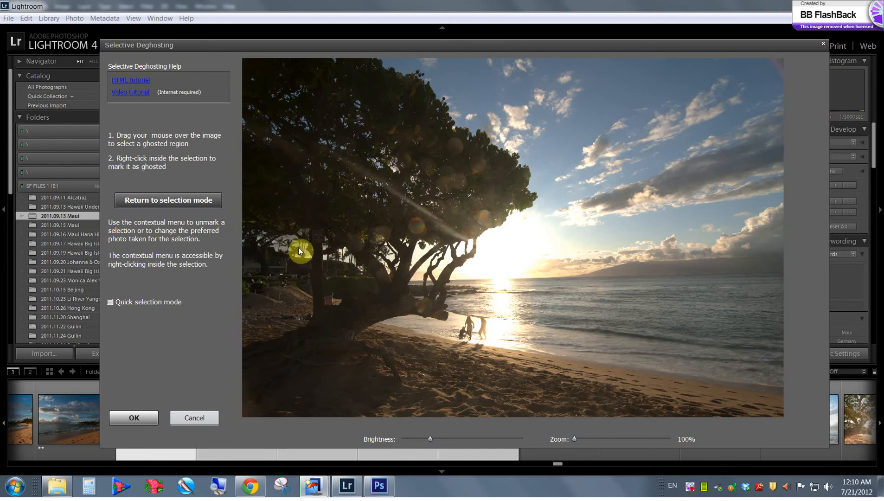
Try the +1 EV photo as the source for the selection around the people and preview the deghosting.
left_click(214, 200)
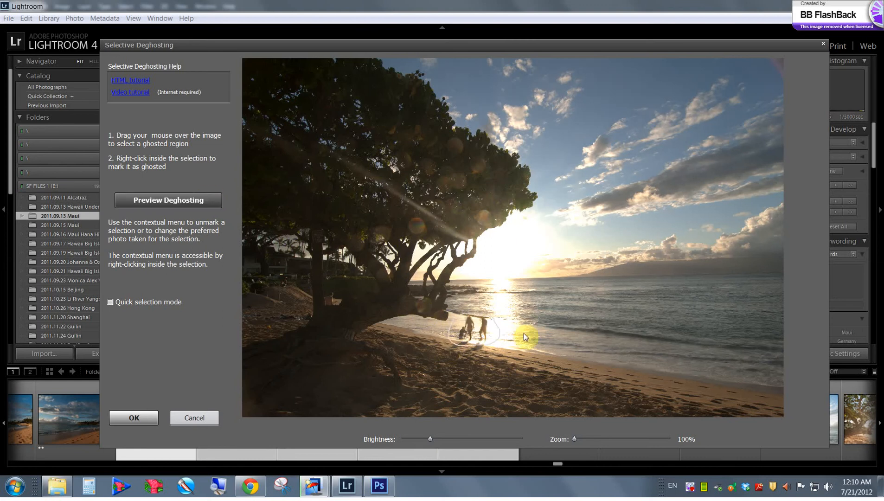
right_click(481, 335)
mouse_move(520, 367)
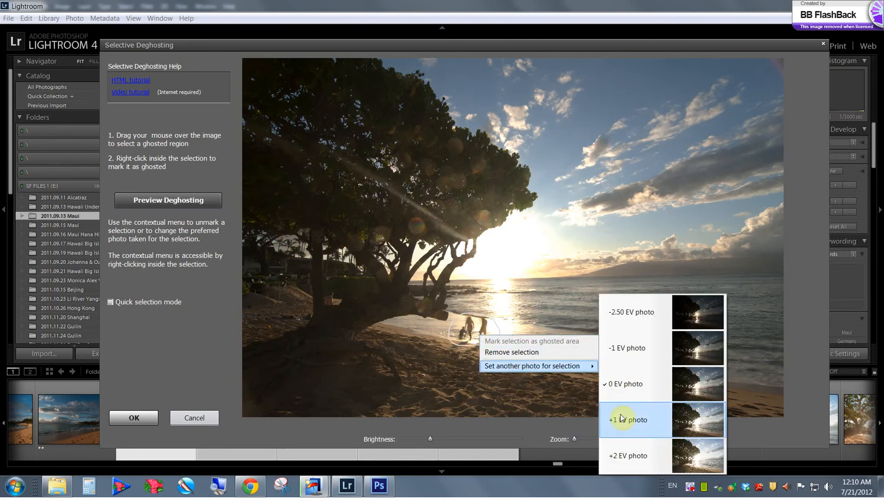
left_click(621, 424)
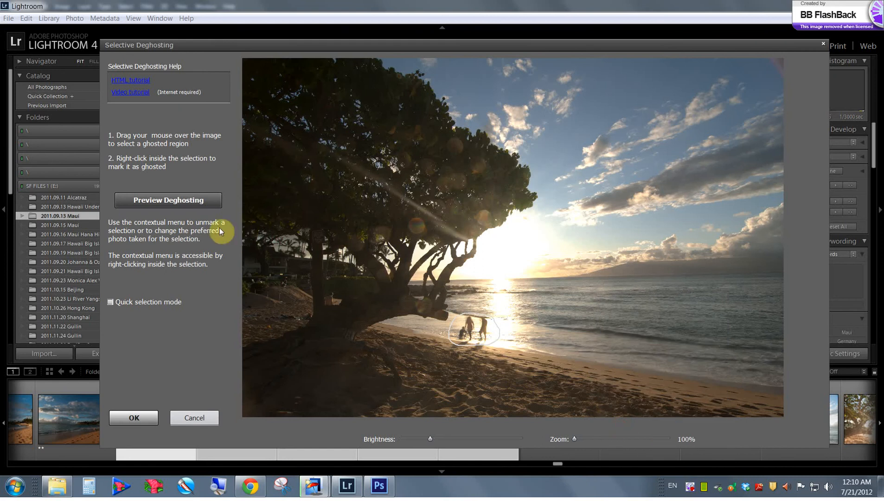
left_click(180, 197)
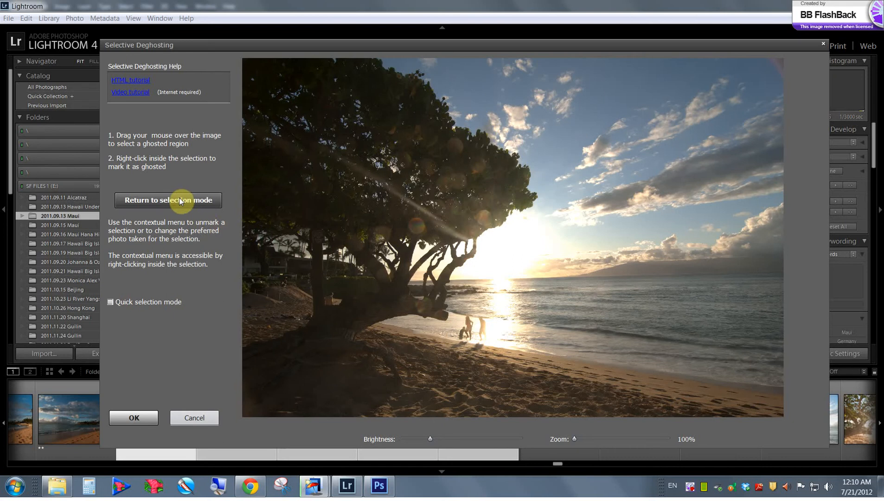
Switch the people selection back to the 0 EV photo, check the deghosting preview and accept the deghosting.
left_click(180, 201)
left_click_drag(464, 316, 476, 327)
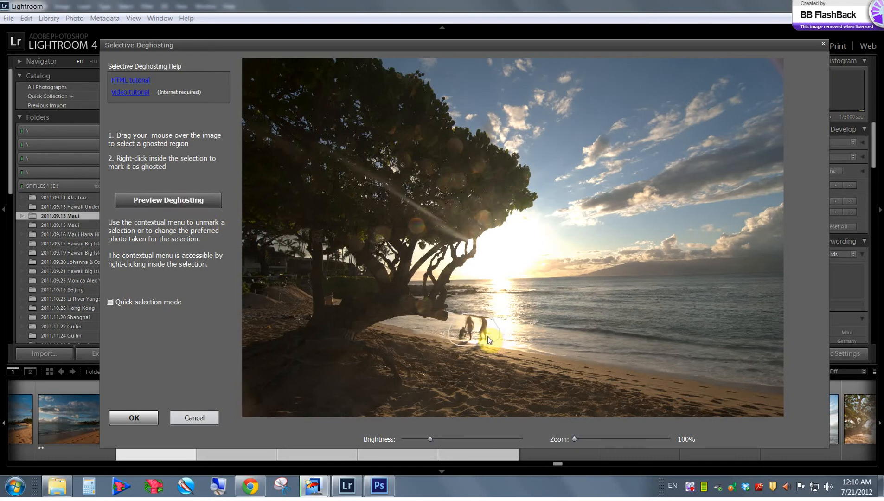
right_click(488, 339)
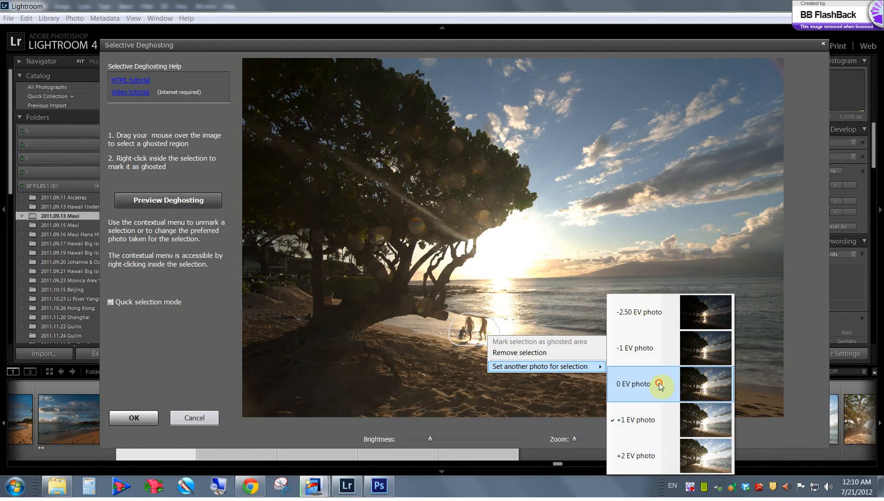
left_click(661, 387)
left_click(198, 201)
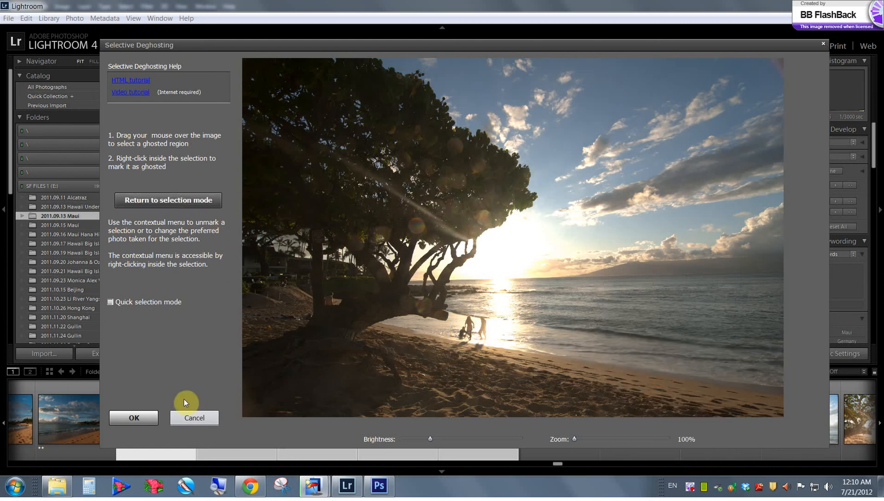
left_click(154, 414)
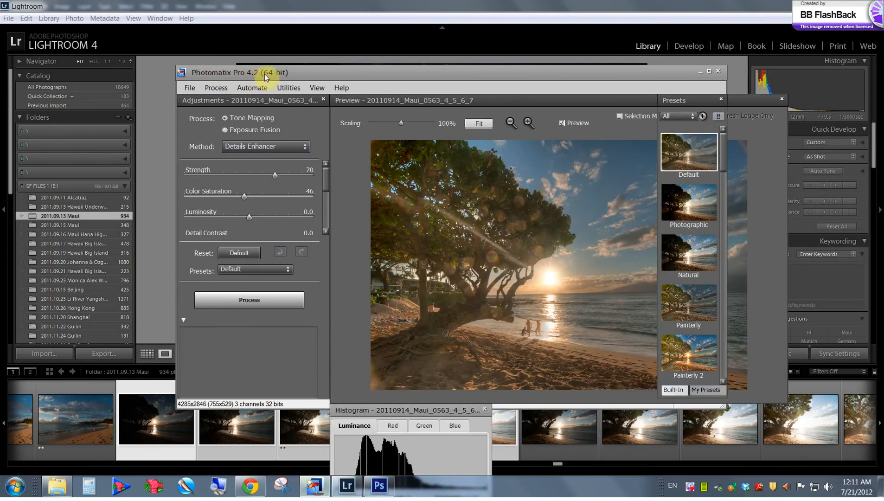
Reposition the Photomatix Pro window on the screen and close the separate Histogram window.
left_click_drag(415, 81, 303, 25)
left_click_drag(604, 349, 769, 438)
left_click_drag(438, 411, 801, 33)
left_click(841, 46)
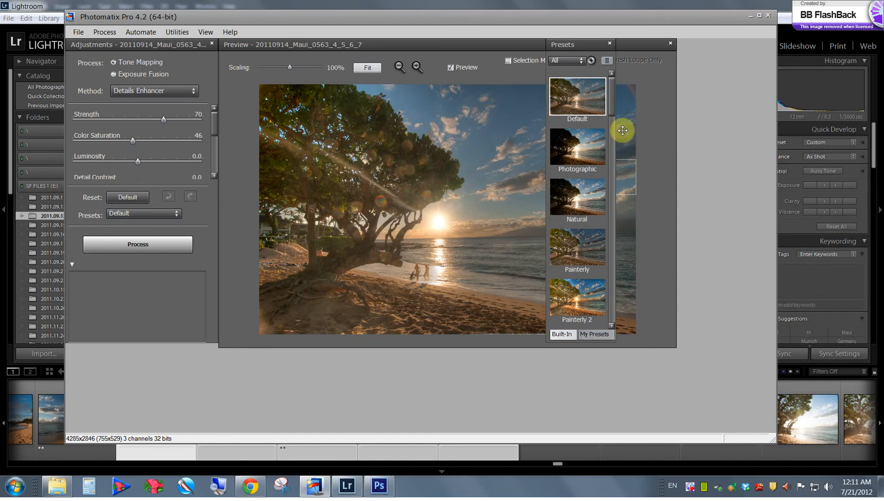
Maximize the Photomatix Pro window and enlarge the Preview window, placing the Presets panel beside it.
left_click_drag(589, 46, 712, 43)
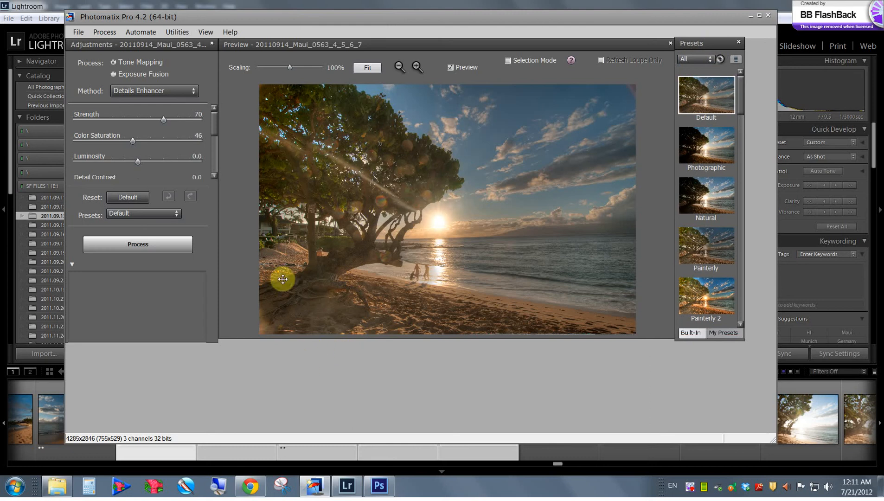
left_click(761, 16)
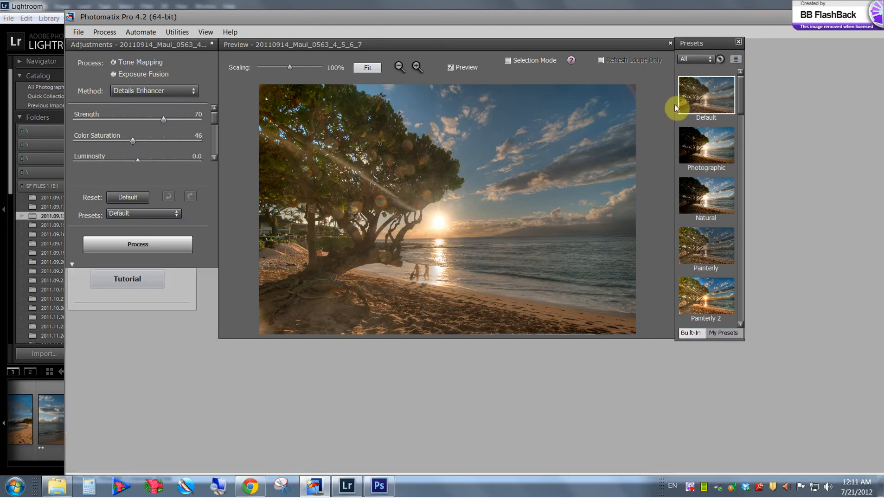
left_click_drag(247, 58, 241, 59)
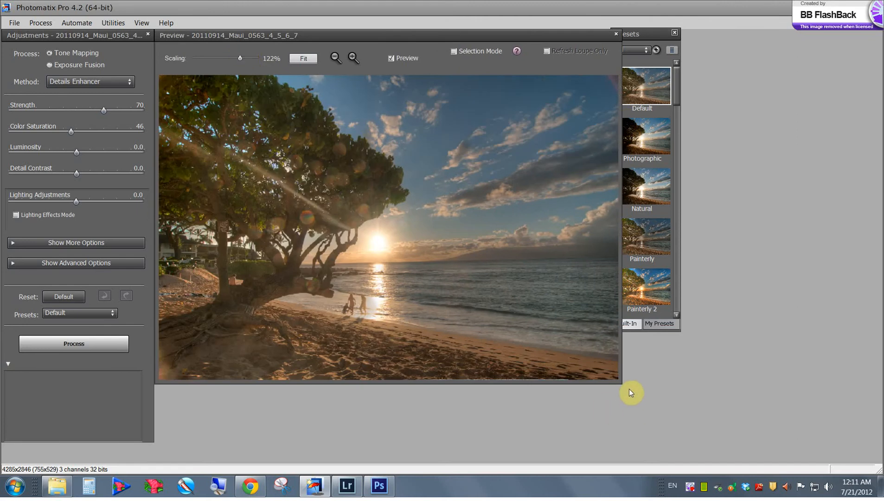
left_click_drag(621, 383, 738, 444)
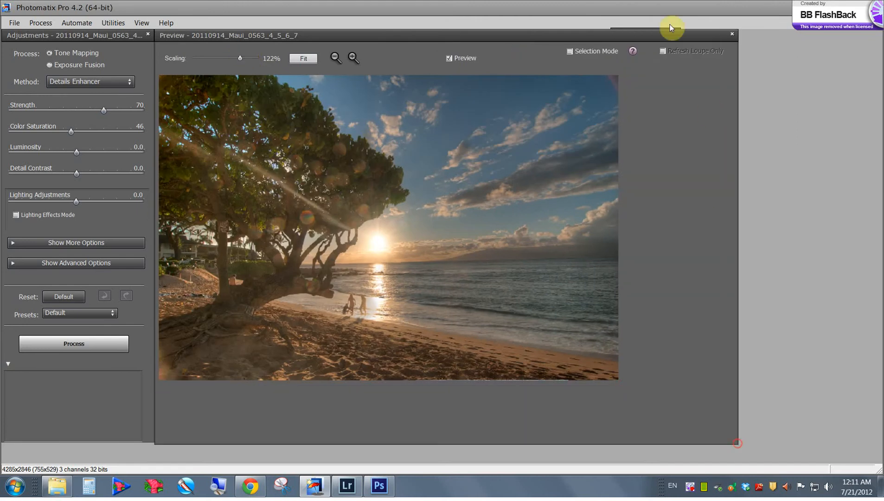
left_click_drag(661, 38, 761, 36)
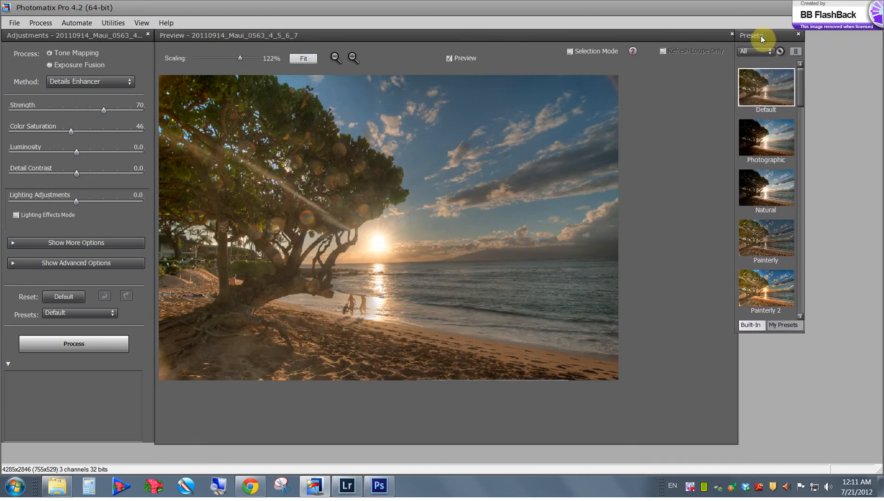
Try the built-in Photographic, Natural and Adjusted presets on the merged image, in that order.
left_click(753, 135)
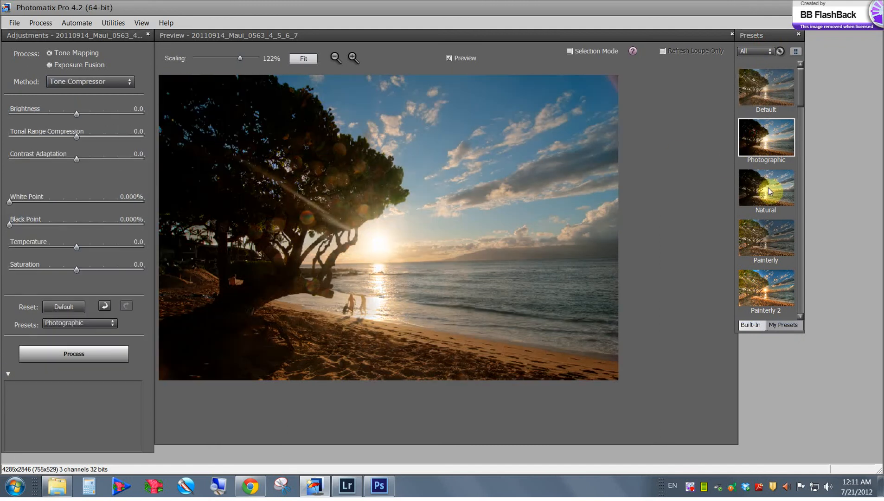
left_click(768, 188)
scroll(762, 227, "down", 2)
scroll(764, 212, "down", 5)
scroll(764, 212, "down", 6)
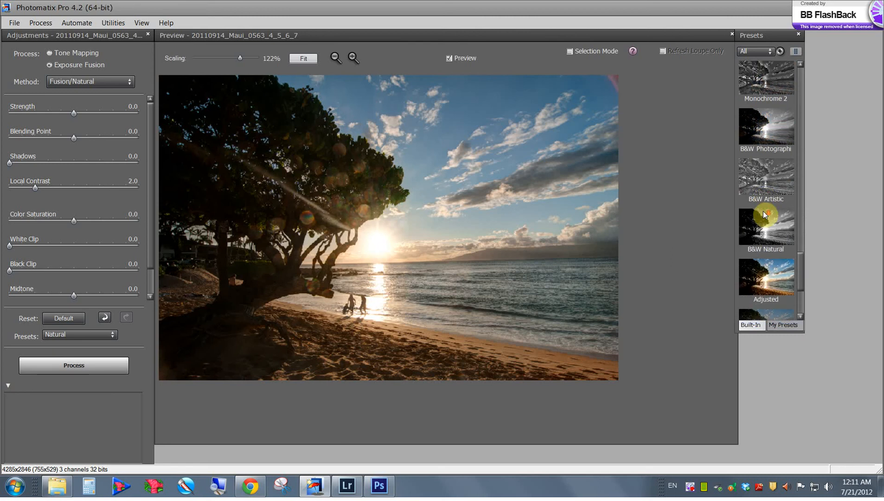
scroll(763, 214, "down", 3)
left_click(778, 145)
scroll(759, 254, "up", 3)
scroll(759, 254, "up", 10)
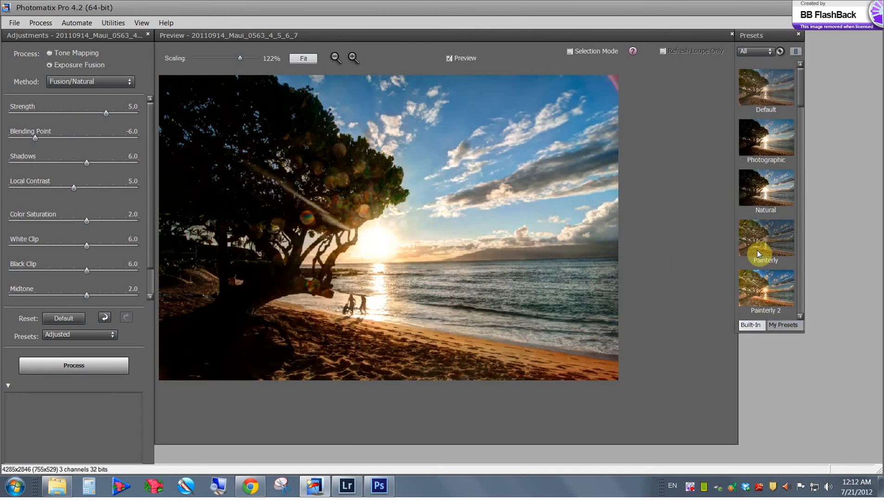
Apply the built-in Default preset, then set Strength to 84 and Color Saturation to 69.
left_click(772, 89)
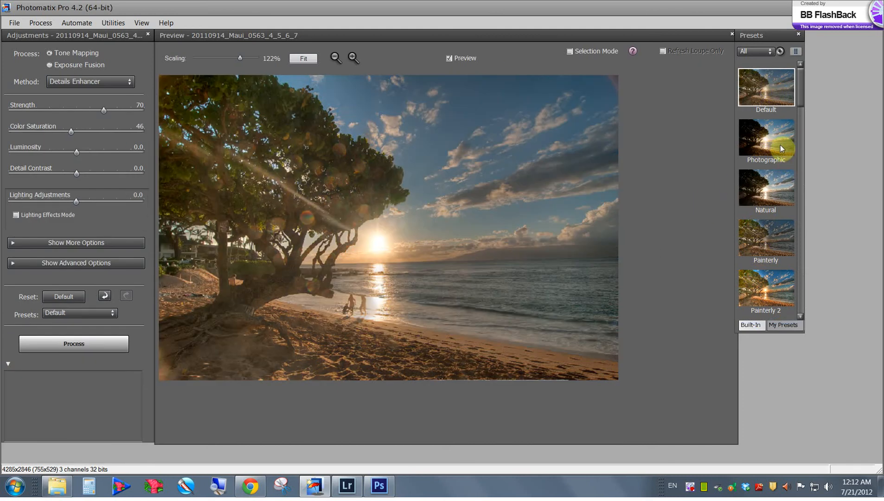
mouse_move(112, 170)
left_click_drag(105, 110, 124, 107)
mouse_move(72, 134)
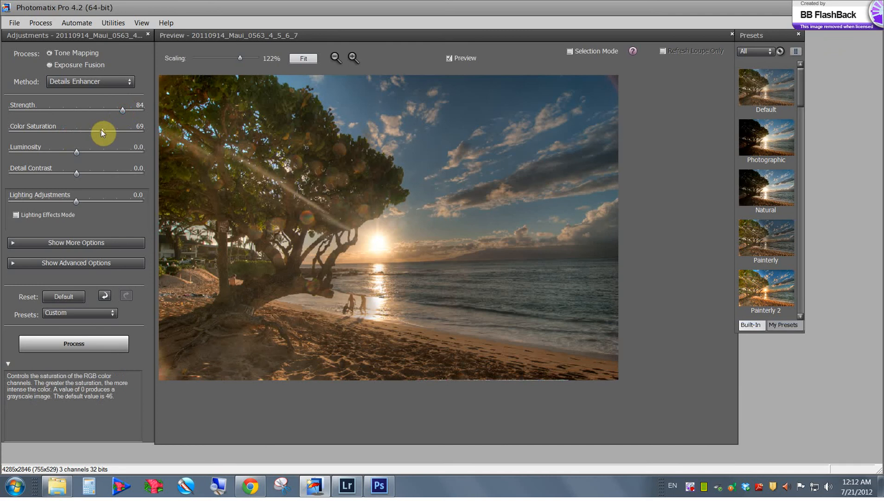
mouse_move(20, 102)
mouse_move(100, 143)
Set Luminosity to 1.7, Detail Contrast to 4.1 and Lighting Adjustments to 10.0.
mouse_move(78, 158)
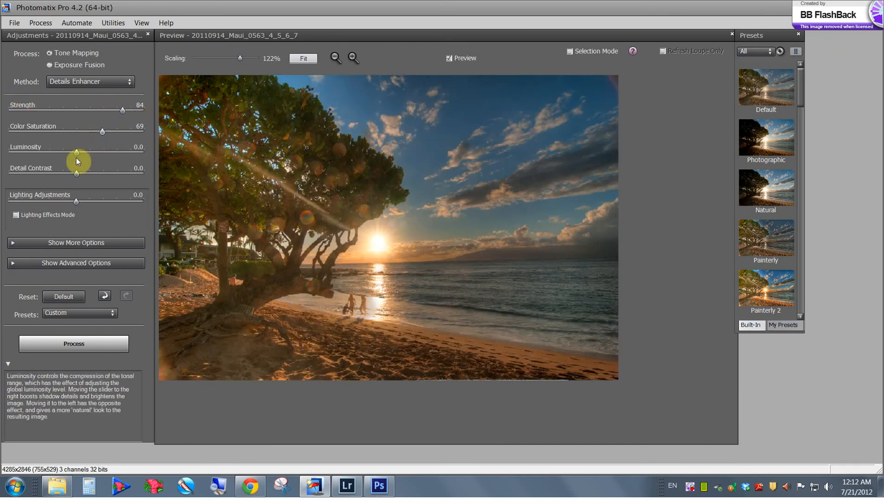
left_click_drag(76, 153, 81, 152)
mouse_move(118, 186)
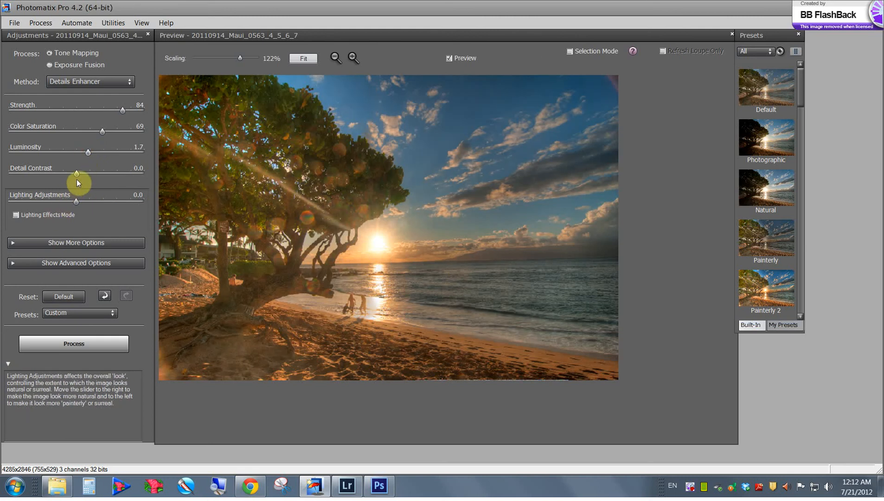
mouse_move(104, 173)
left_mouse_down()
mouse_move(128, 173)
mouse_move(109, 172)
left_mouse_up()
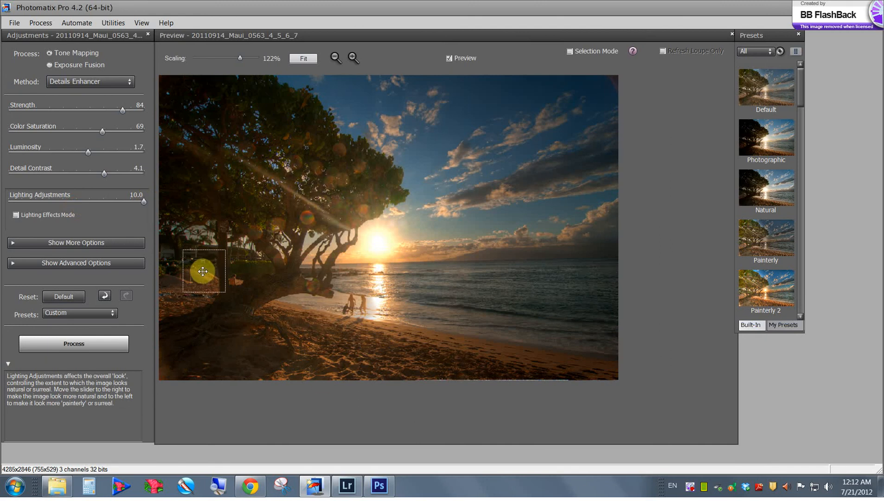
Reveal the additional tone-mapping options and try Smooth Highlights at 34 before setting it back to 0.
left_click(13, 243)
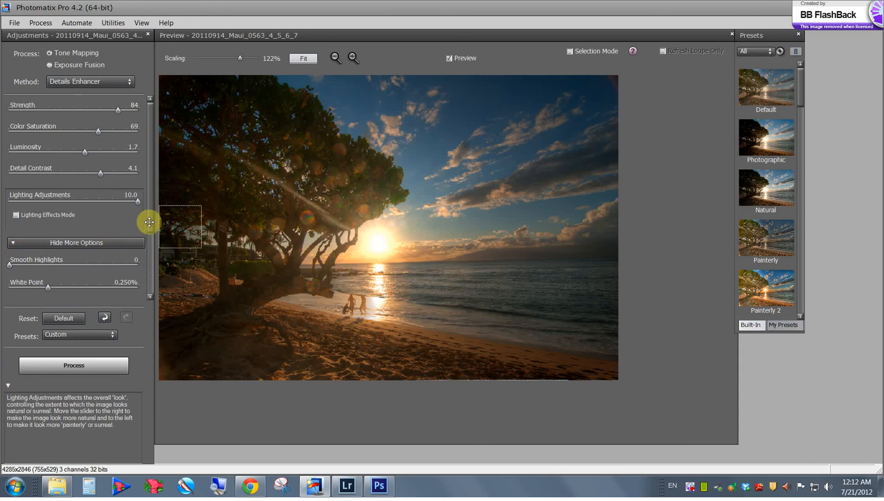
left_click_drag(149, 218, 151, 274)
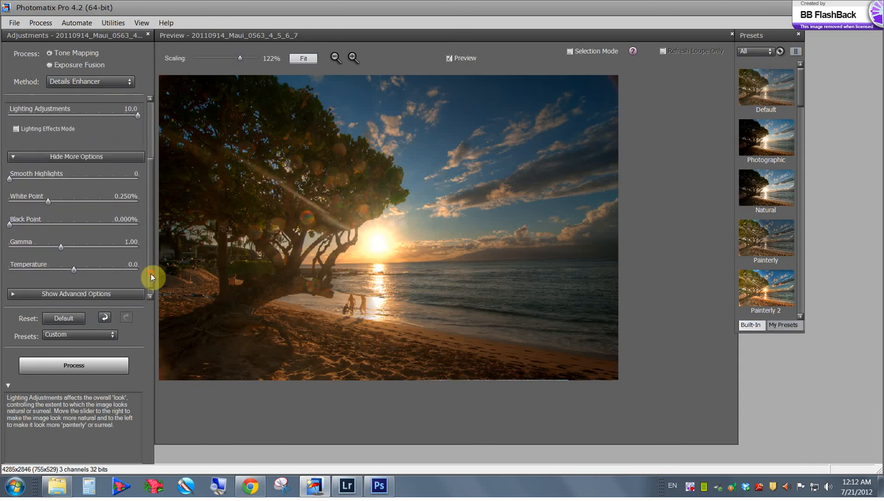
left_click(53, 175)
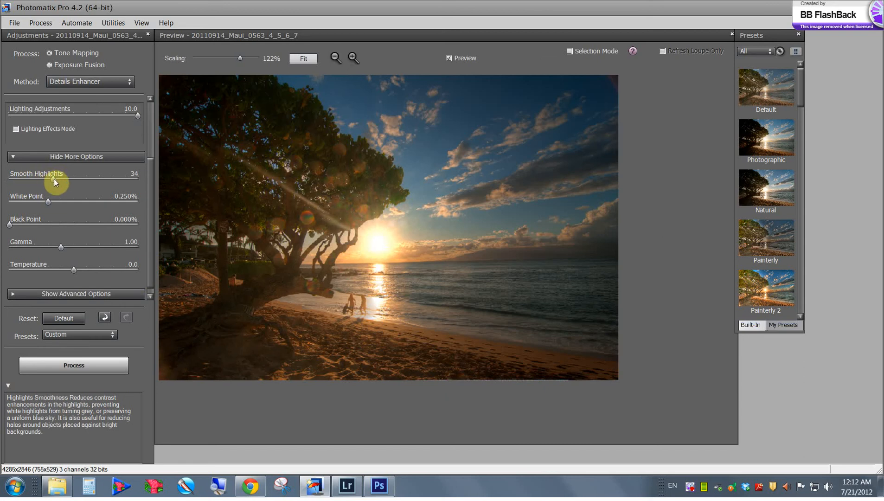
left_click_drag(53, 179, 12, 198)
Set the White Point to 0.516% and the Black Point to 0.002%.
left_click(63, 201)
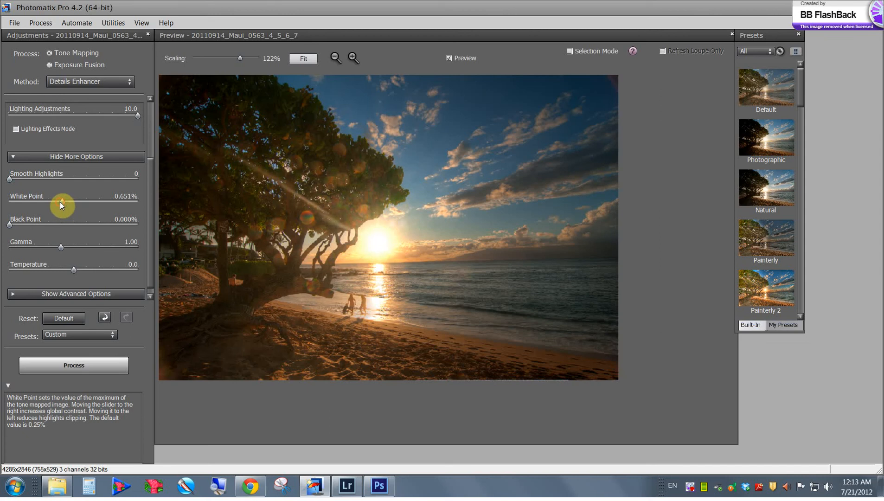
left_click(13, 224)
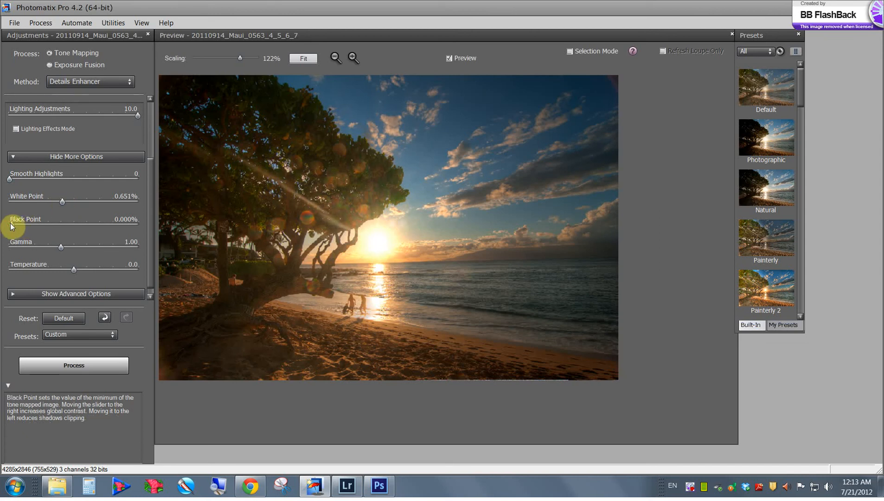
left_click_drag(13, 224, 17, 226)
left_click_drag(17, 227, 8, 226)
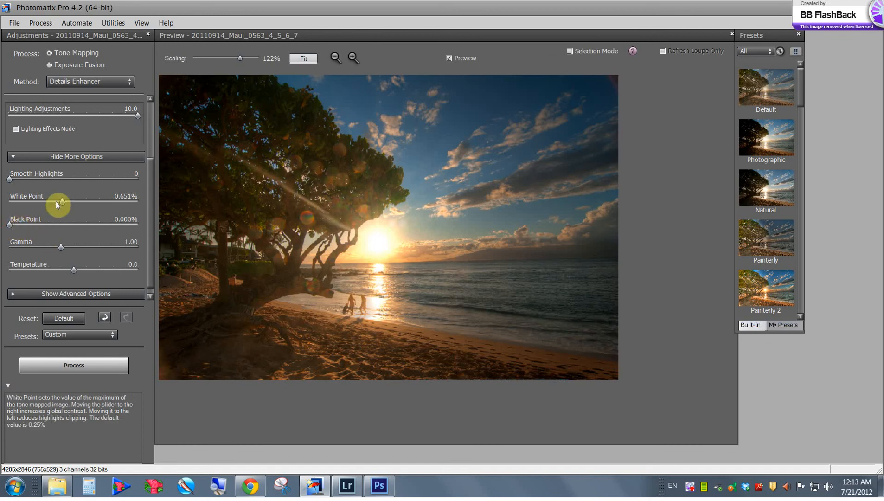
left_click(17, 225)
left_click_drag(61, 201, 58, 201)
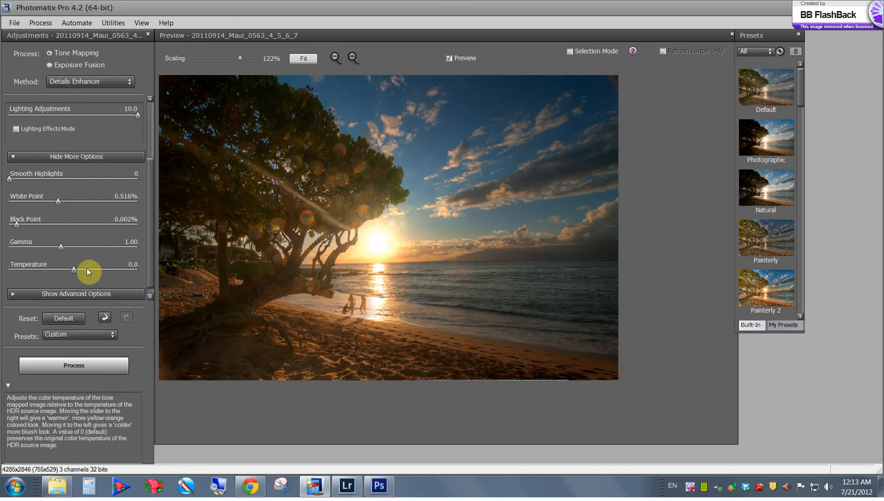
Try cooler and warmer color temperatures of -4.4 and 4.1, and settle on a Temperature of -1.7.
left_click_drag(71, 270, 47, 267)
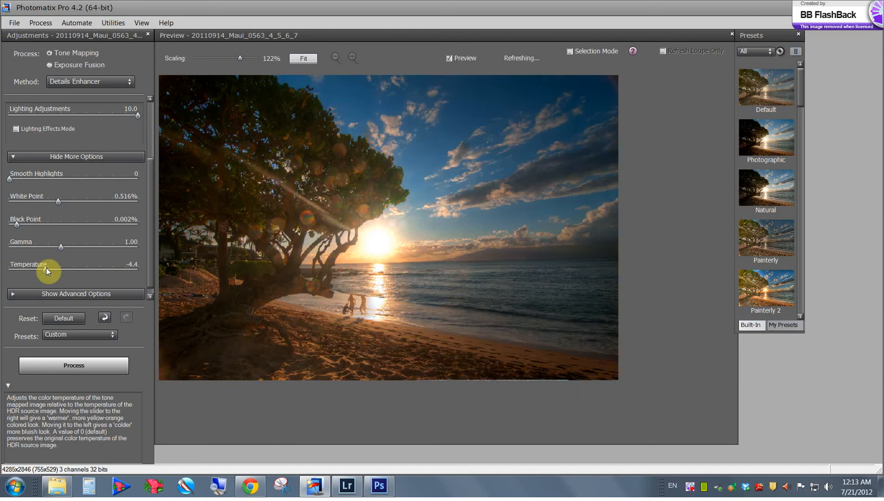
left_click_drag(52, 268, 50, 268)
left_click(102, 269)
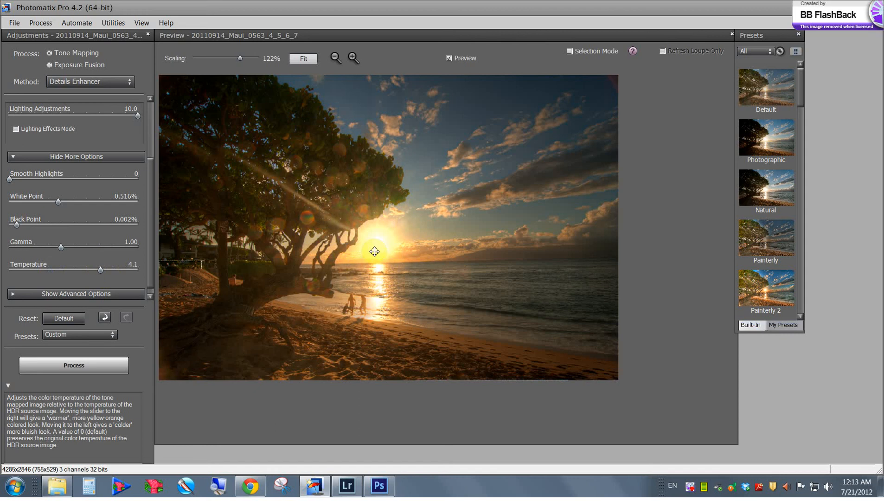
left_click(65, 271)
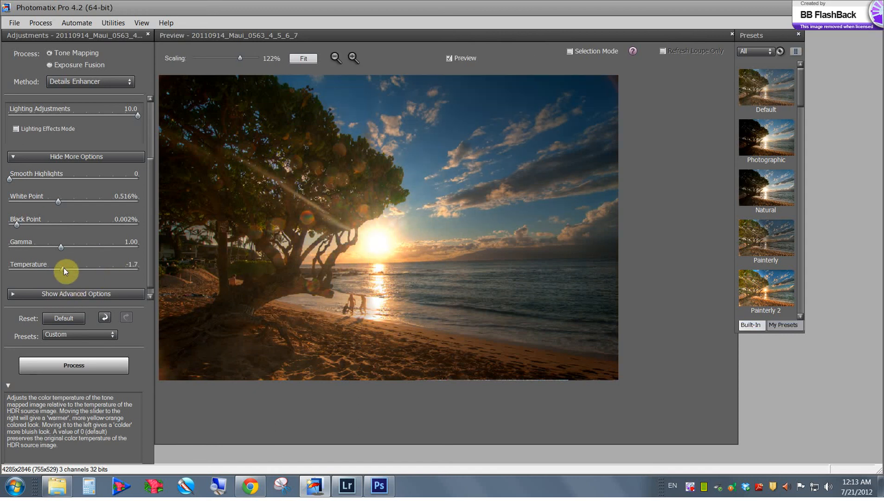
left_click(63, 268)
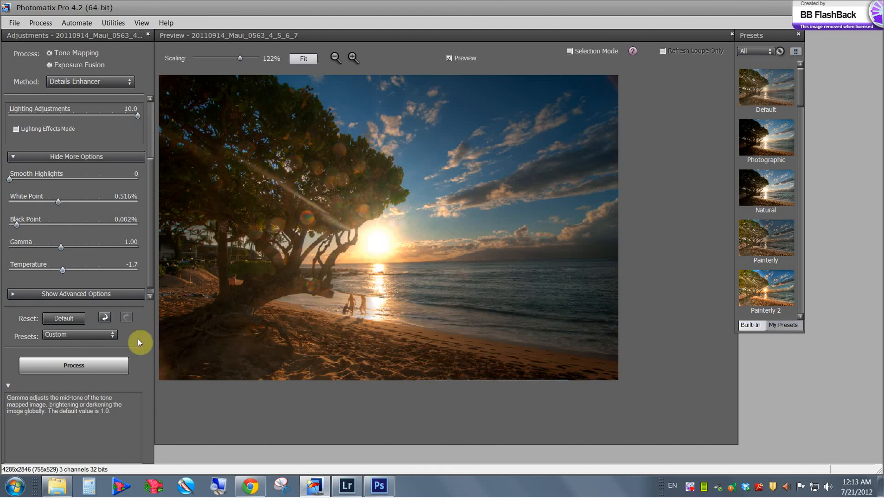
Save the current tone-mapping settings as a preset named "Hawaii 2012.09.20" in the Presets folder.
left_click(109, 335)
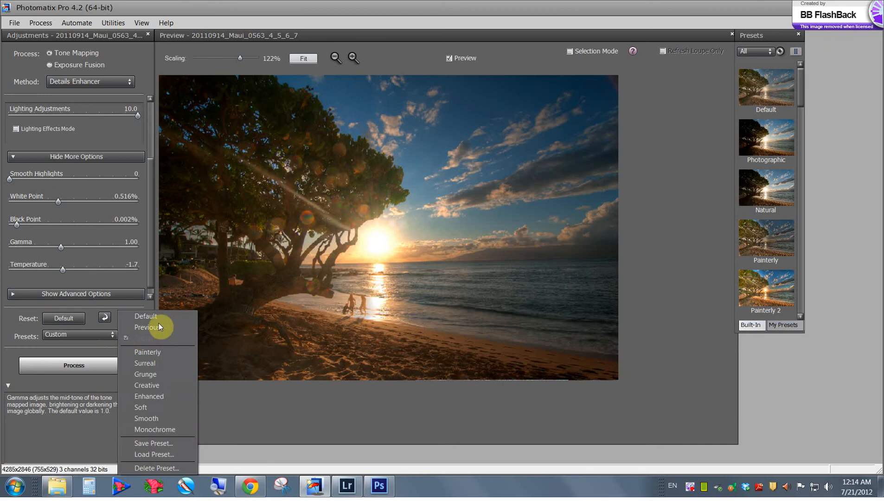
left_click(153, 443)
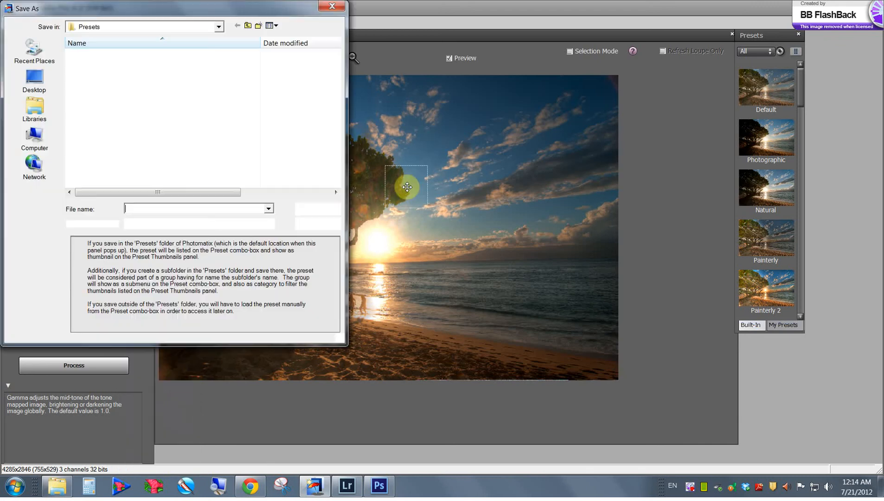
left_click(198, 209)
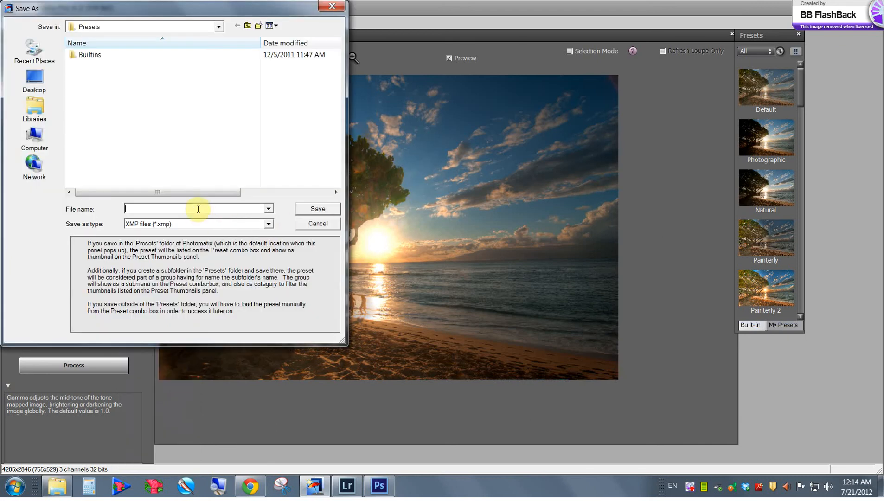
type("Haw")
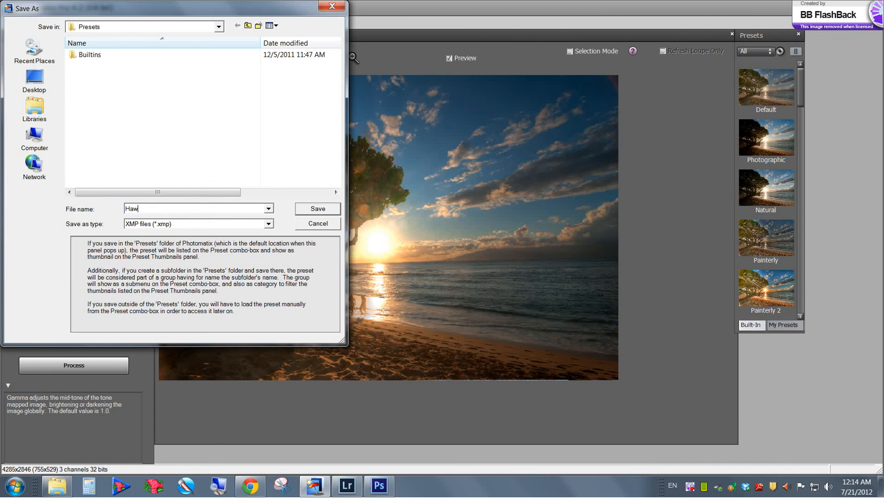
type("aii 2012.09.20")
left_click(317, 209)
Check the preset list for the saved Hawaii preset and the options to load or delete presets.
left_click(116, 335)
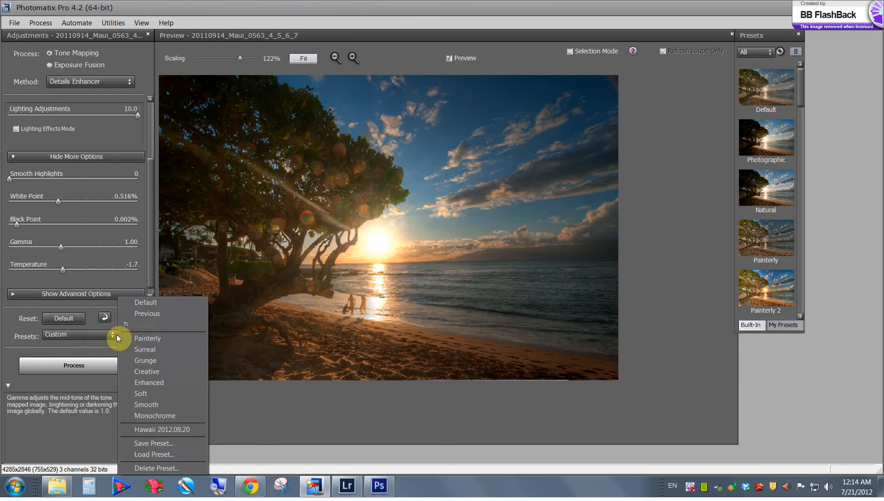
left_click(146, 455)
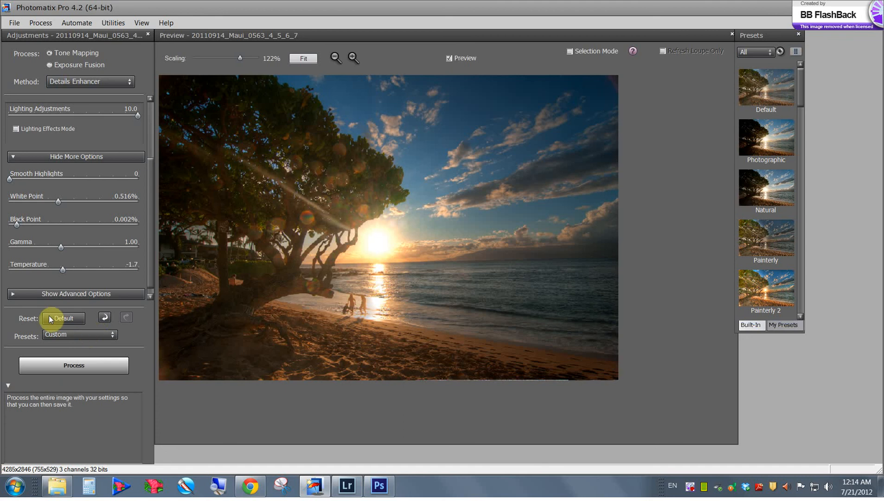
left_click(102, 334)
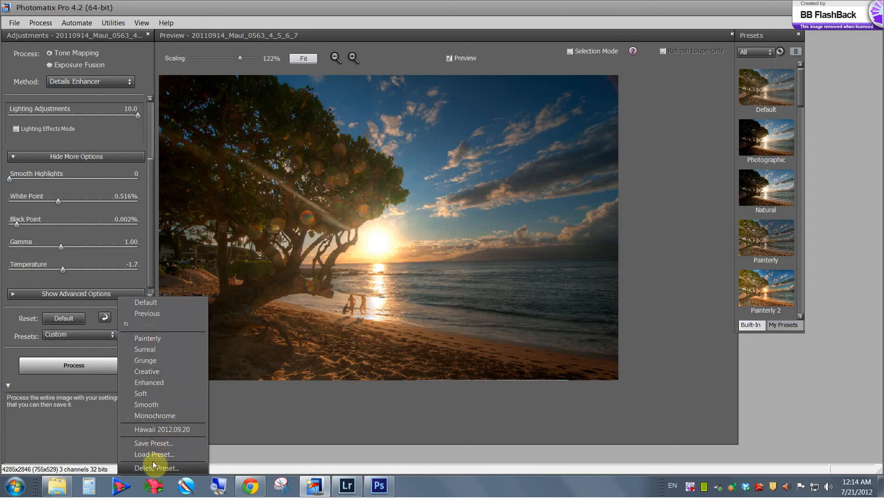
left_click(85, 349)
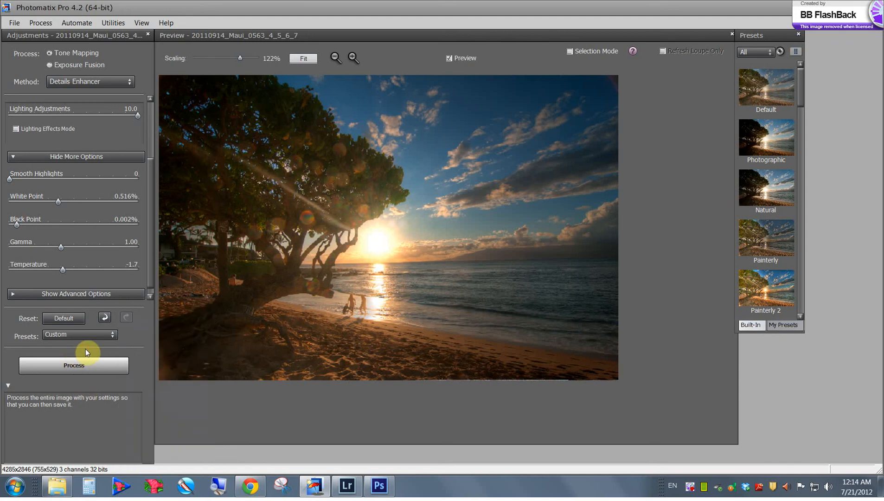
Process the full image with the current settings and move the Finishing Touch window away from the result.
left_click(88, 367)
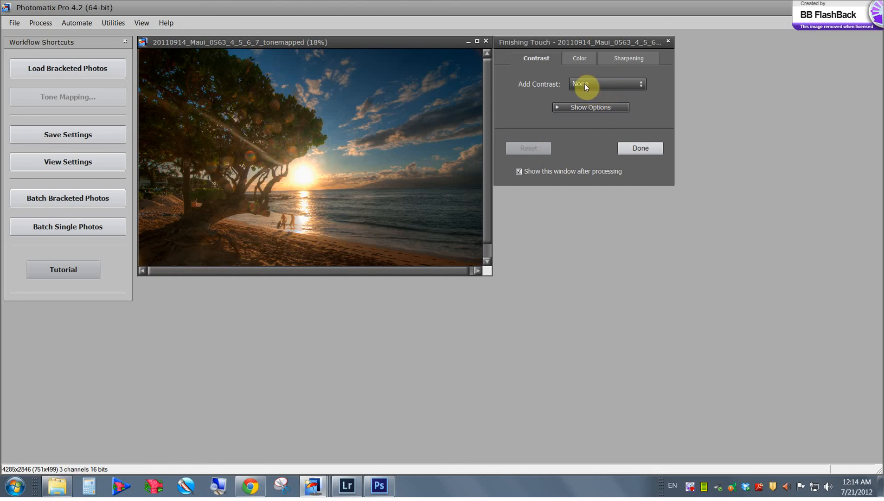
left_click_drag(568, 43, 637, 48)
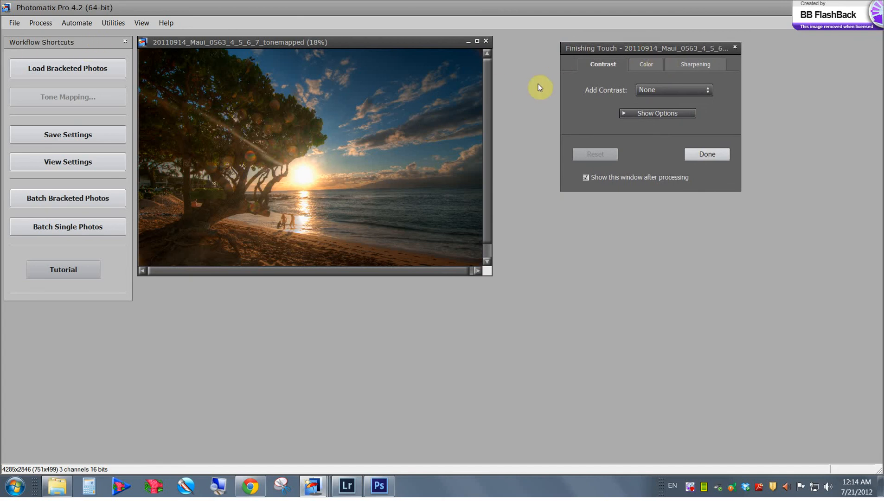
Look through the Contrast, Color and Sharpening finishing options, leave contrast at None and finish the touch-up.
left_click(657, 93)
left_click(657, 93)
left_click(649, 64)
left_click(683, 63)
left_click(610, 65)
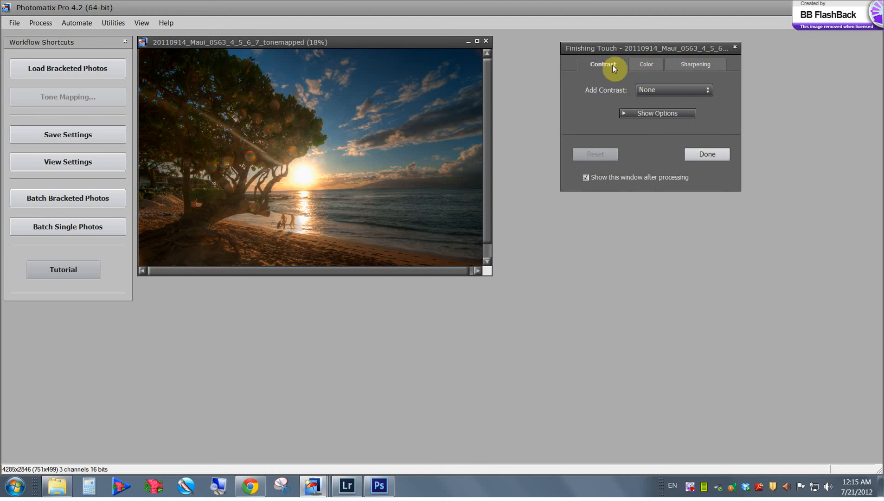
left_click(445, 180)
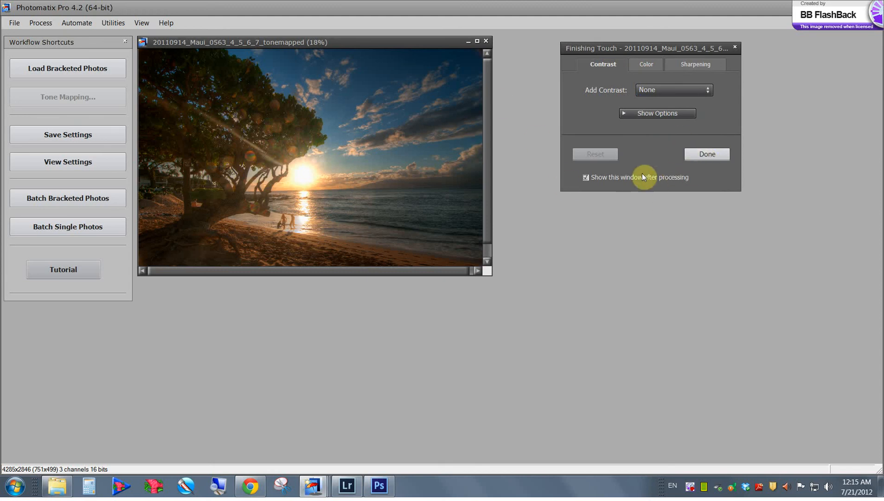
left_click(711, 155)
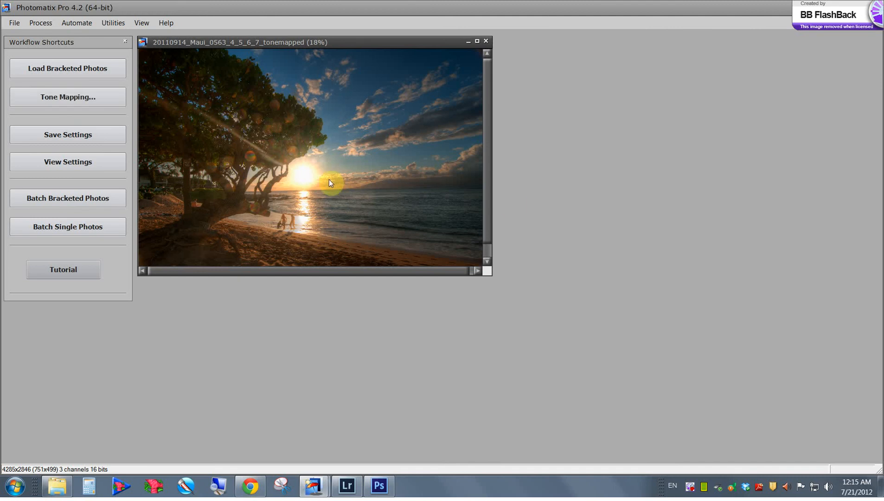
Reposition the tone-mapped image window, check the source exposures in Lightroom and return to the tone-mapped image in Photomatix Pro.
left_click_drag(210, 50, 290, 56)
left_click(347, 486)
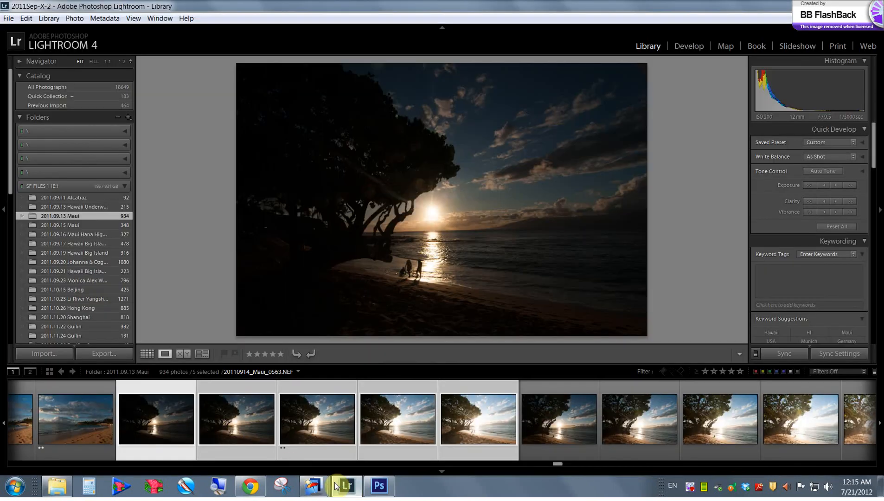
mouse_move(316, 493)
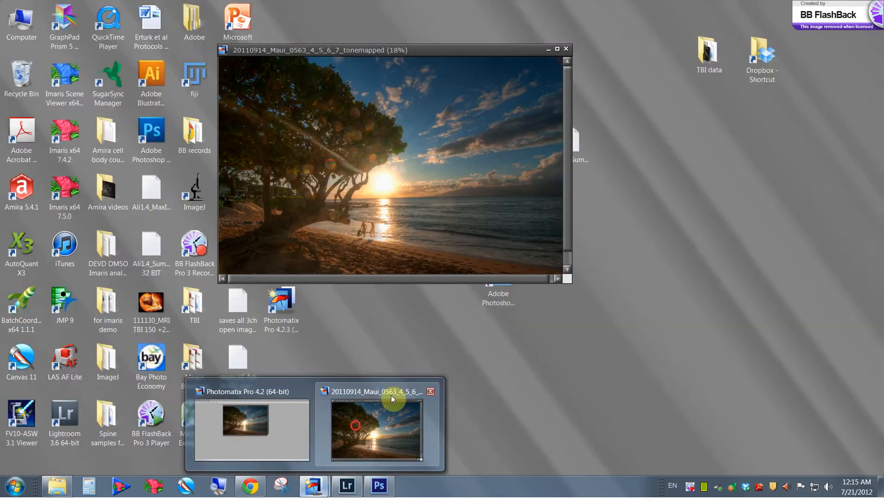
left_click(391, 396)
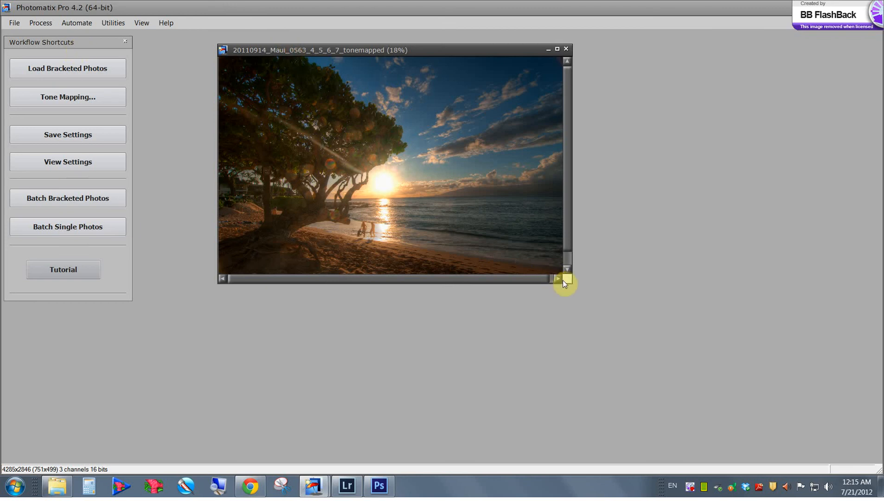
Check the source exposures in Lightroom, return to the tone-mapped image in Photomatix Pro and shift its window slightly.
left_click(15, 24)
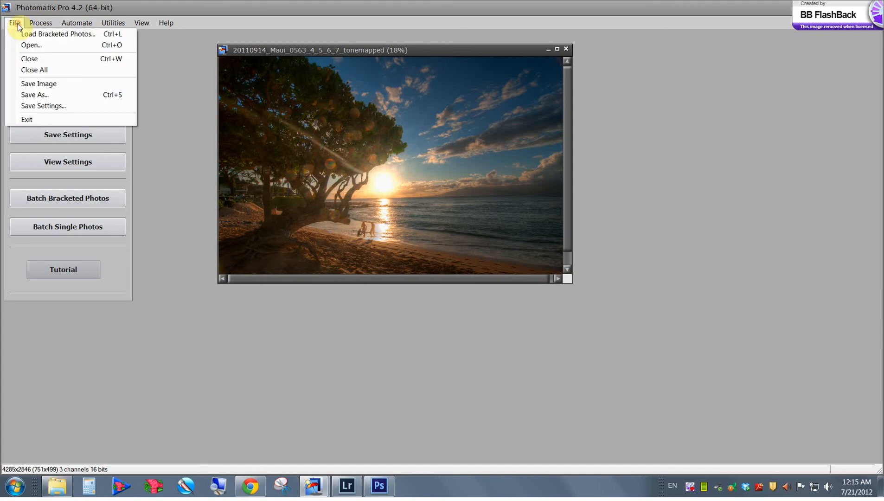
left_click(227, 305)
left_click(347, 486)
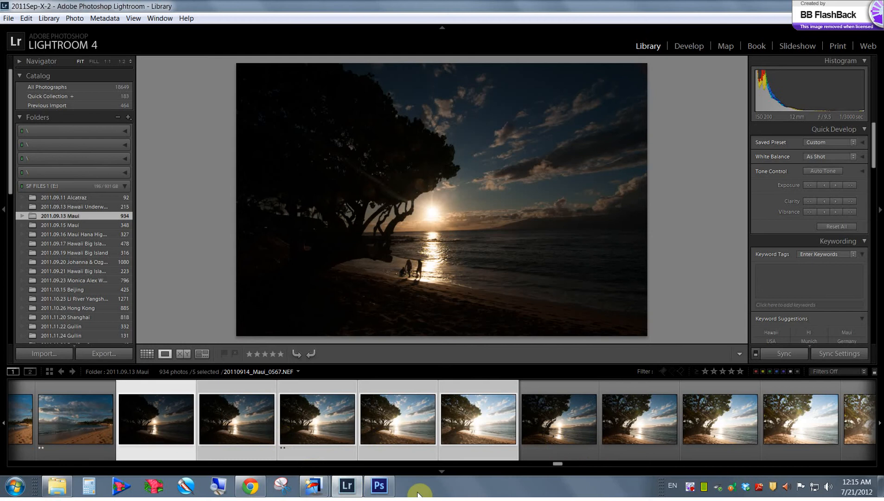
left_click(314, 486)
mouse_move(378, 441)
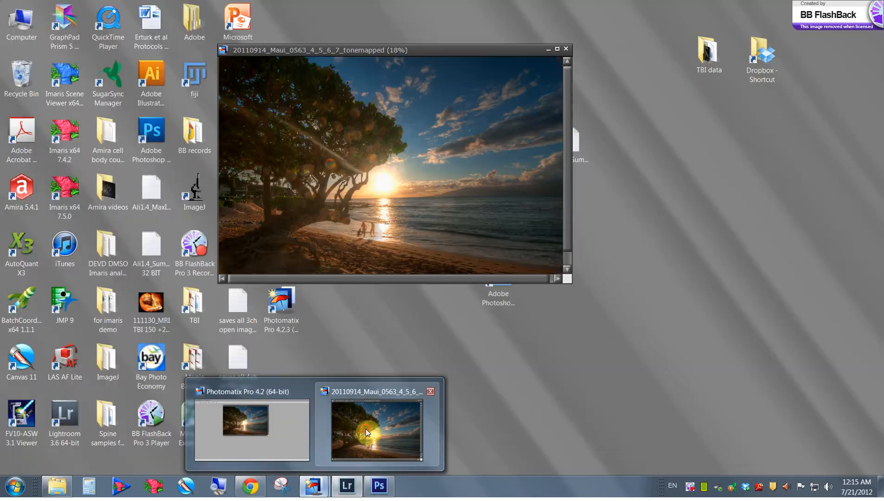
left_click(365, 429)
left_click_drag(518, 50, 509, 35)
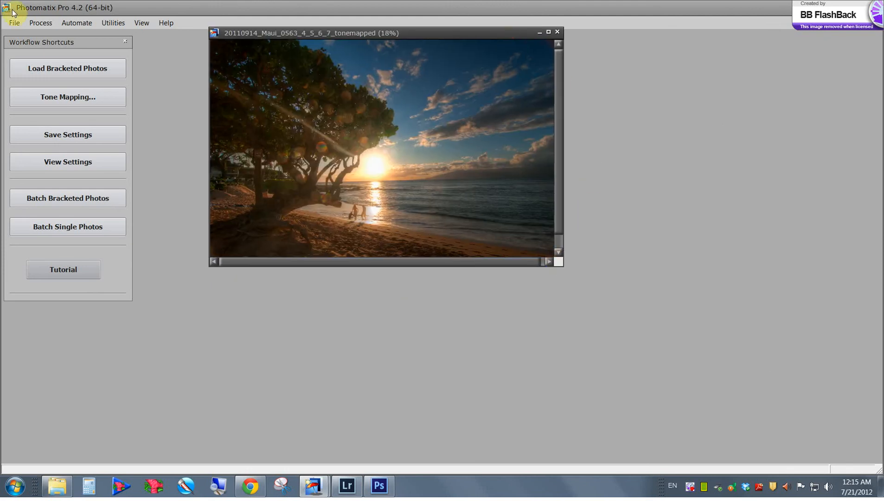
Start saving the tone-mapped image under Save As and browse to the SF FILES 1 (E:) drive.
left_click(14, 24)
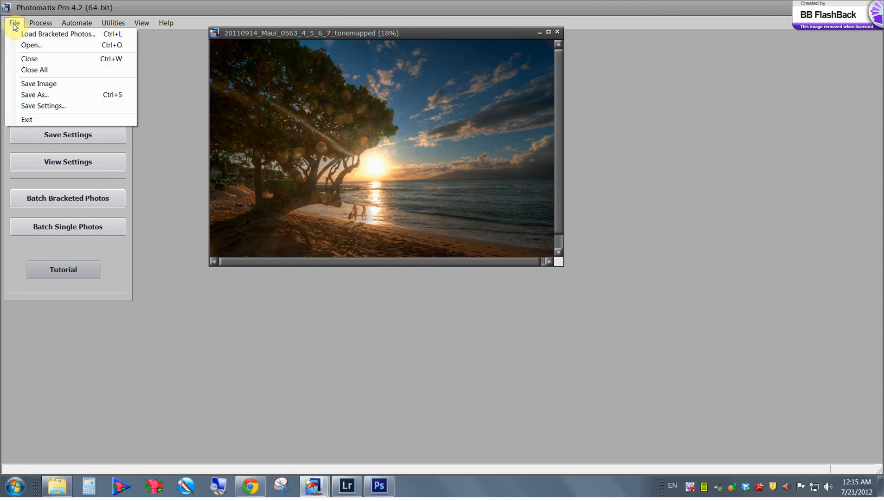
left_click(26, 97)
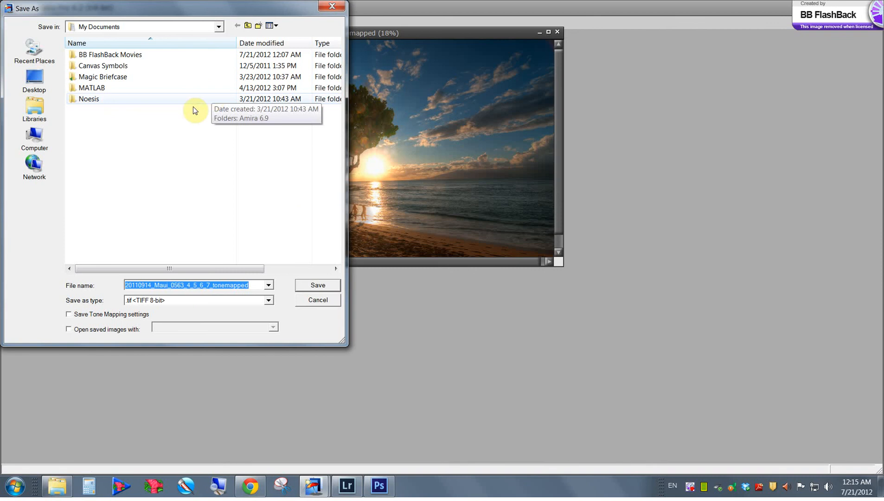
left_click(40, 89)
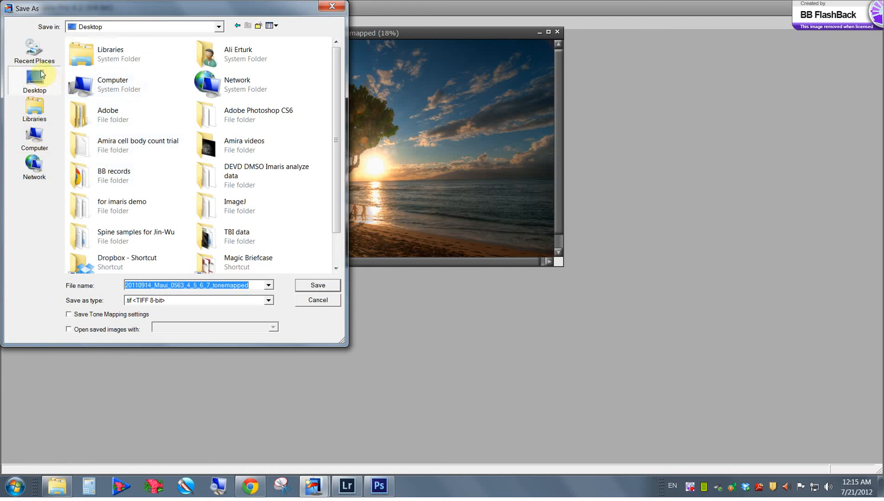
left_click(245, 128)
scroll(244, 153, "down", 1)
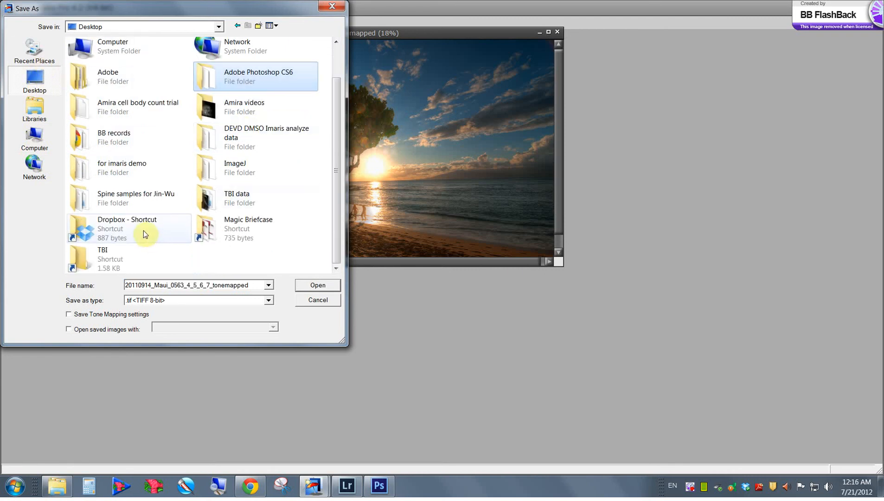
left_click(32, 134)
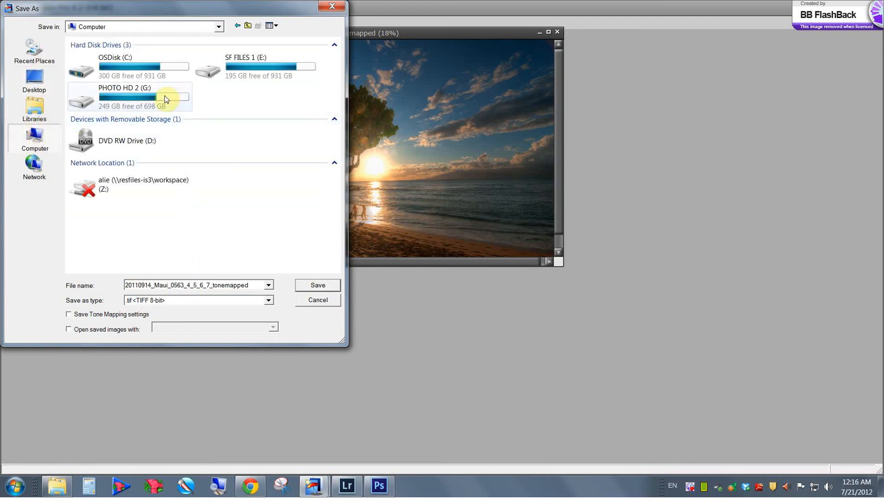
double_click(241, 79)
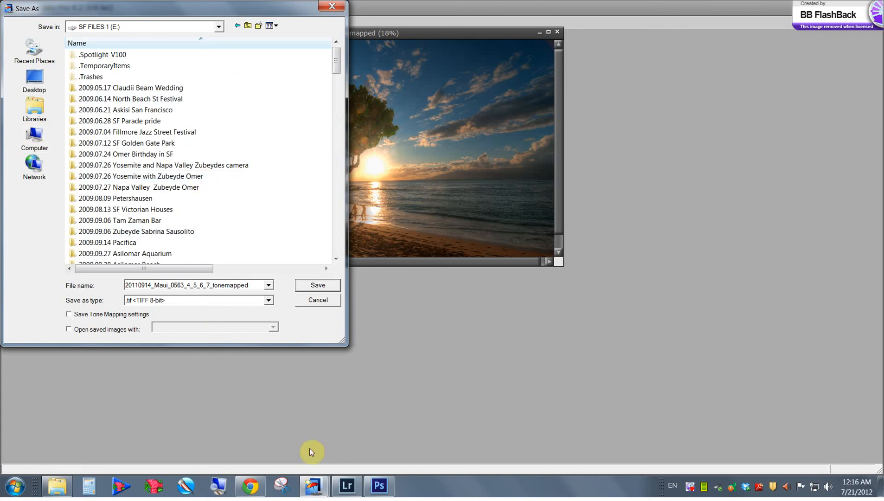
Switch to Lightroom and check the file name and folder of the darkest source exposure.
left_click(348, 486)
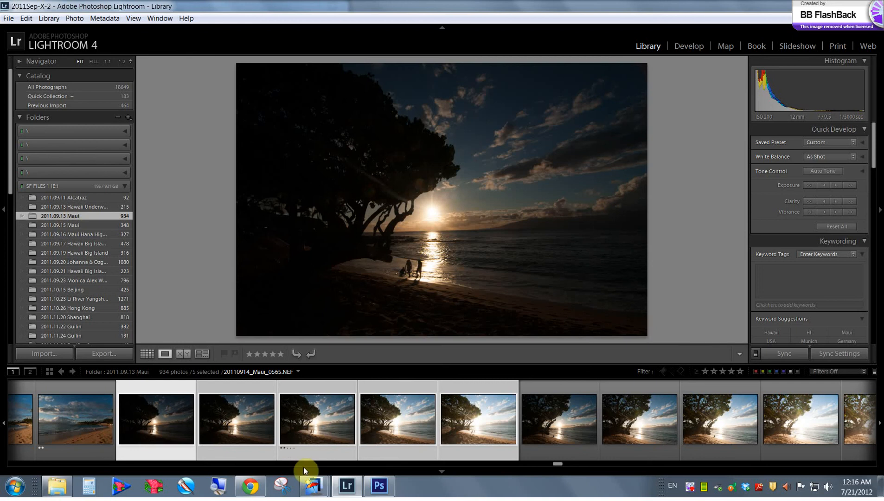
left_click(222, 488)
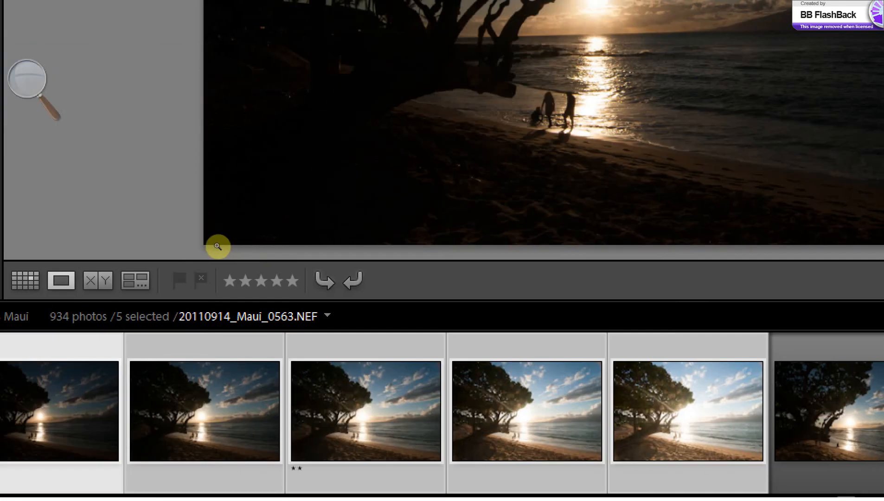
left_click(242, 244)
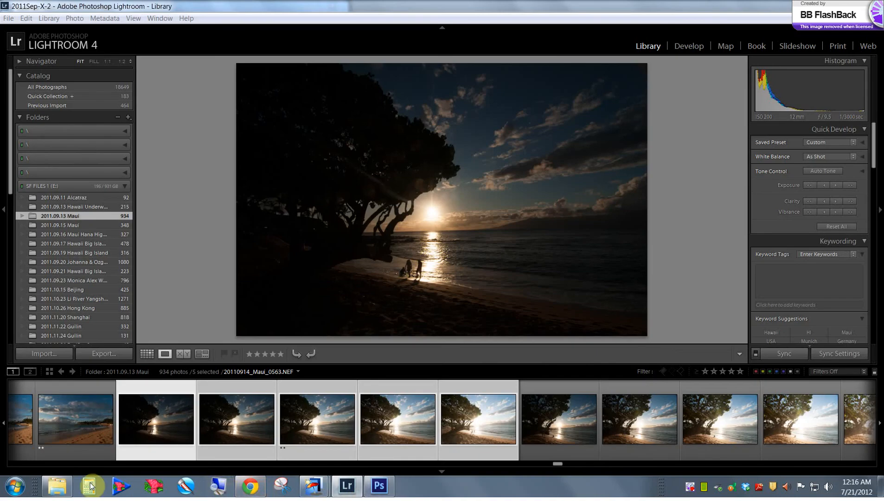
Look up the 2011.09.13 Maui folder on SF FILES 1 (E:) in Windows Explorer and move the window aside.
left_click(57, 486)
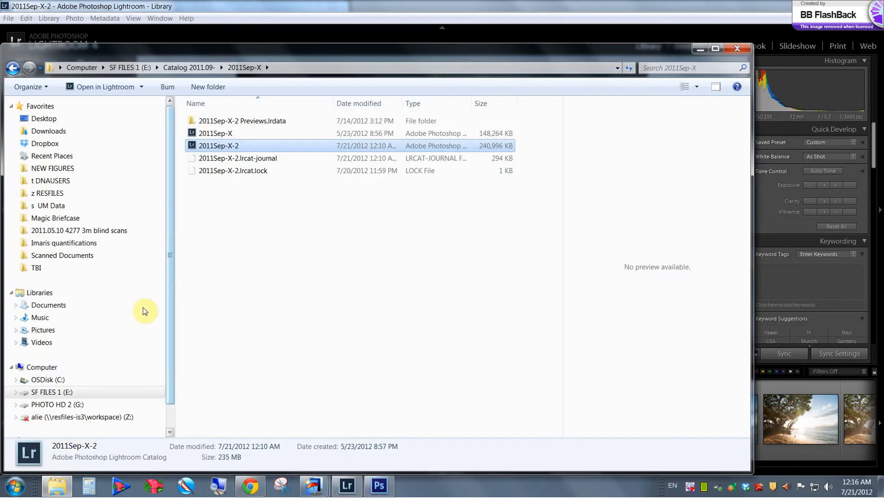
left_click(91, 394)
left_click(293, 270)
left_click(286, 307)
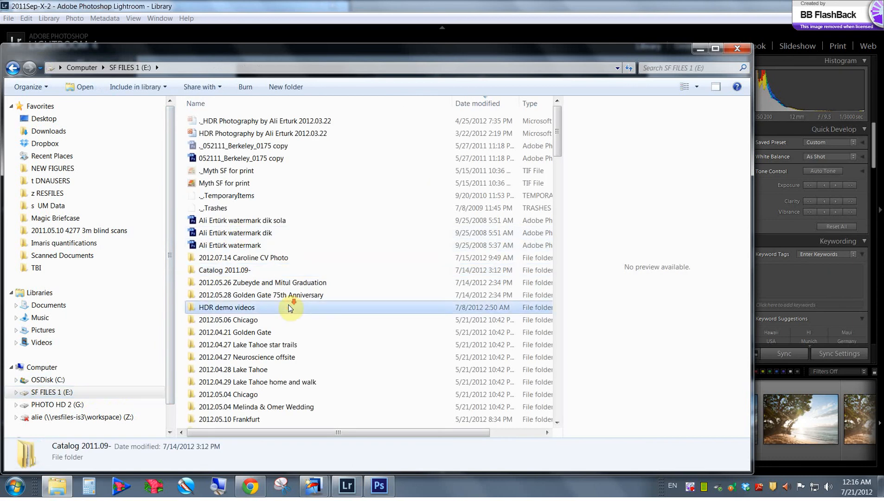
scroll(289, 309, "down", 10)
double_click(232, 323)
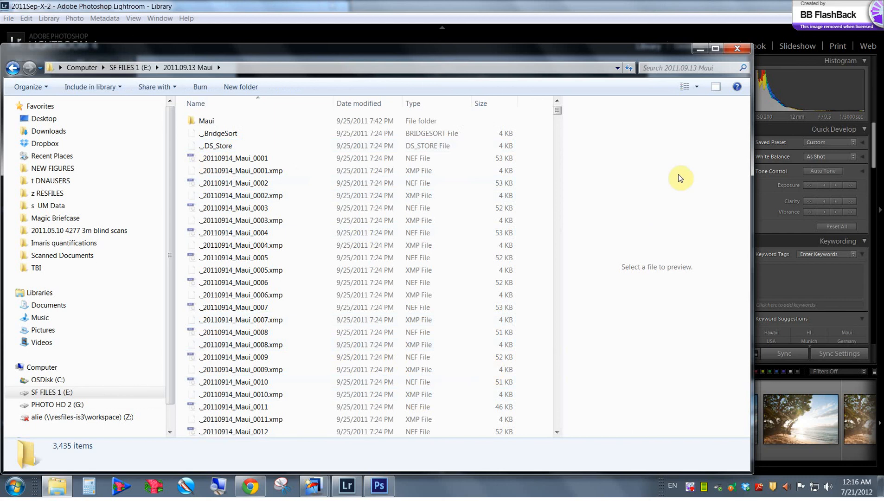
left_click_drag(281, 56, 451, 54)
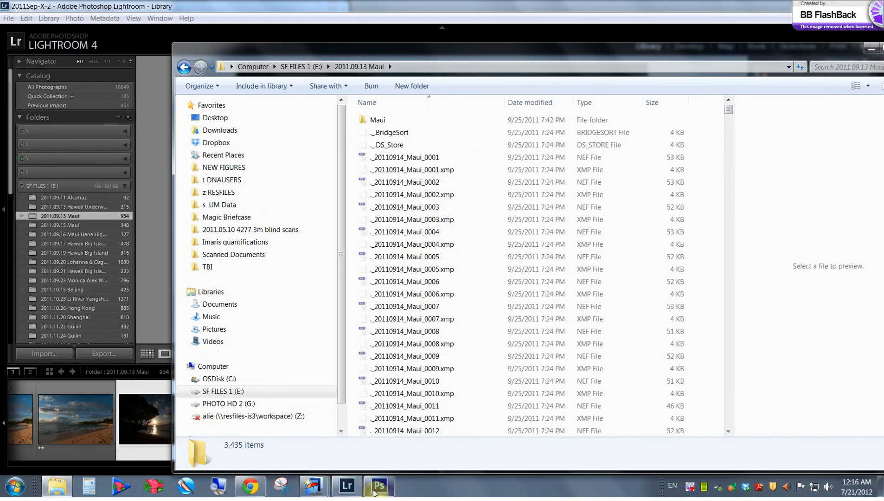
Return to Photomatix Pro and save the image as 20110914_Maui_0563_4_5_6_7_tonemapped, TIFF 8-bit, in the 2011.09.13 Maui folder.
mouse_move(314, 486)
left_click(357, 427)
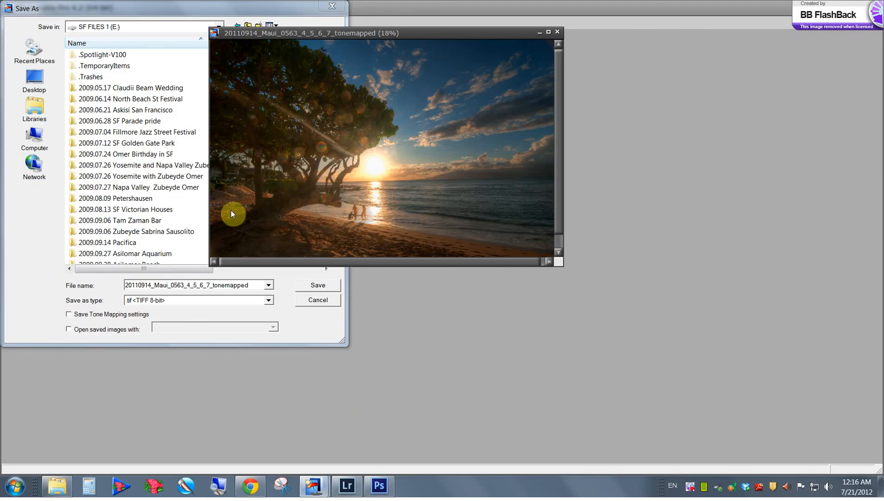
left_click(139, 221)
scroll(147, 200, "down", 1)
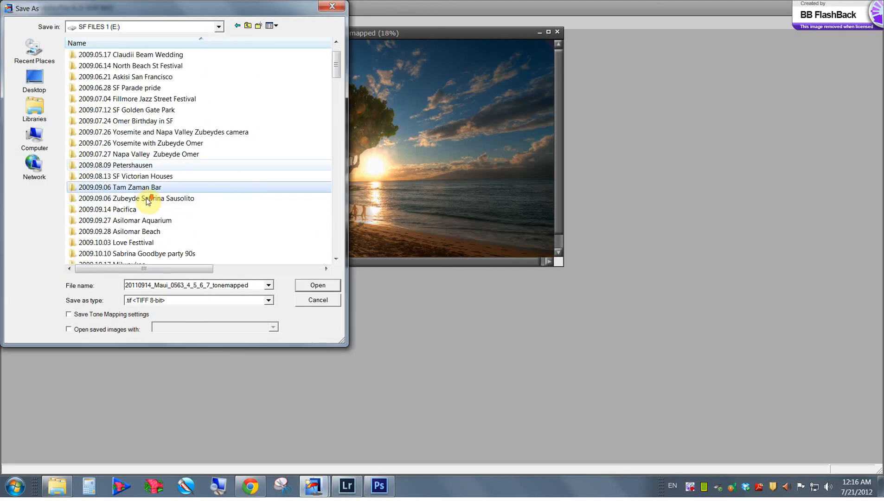
scroll(146, 204, "down", 15)
scroll(150, 201, "up", 1)
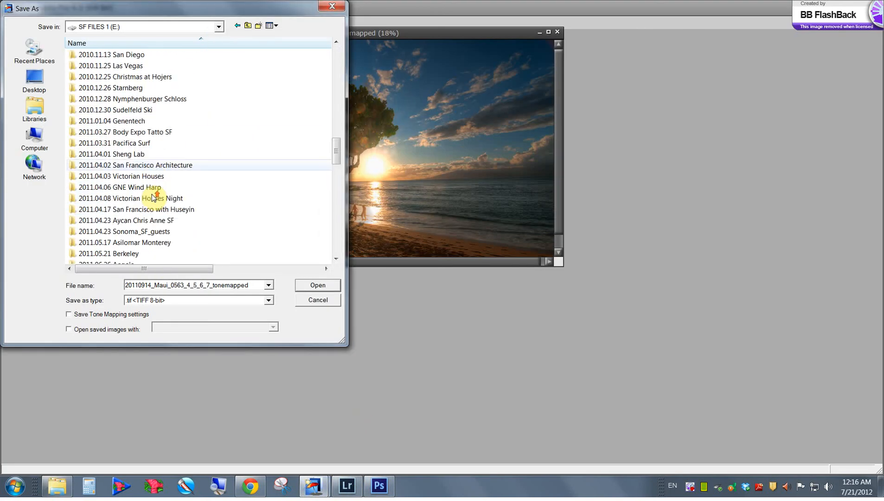
scroll(151, 200, "down", 20)
scroll(152, 201, "up", 17)
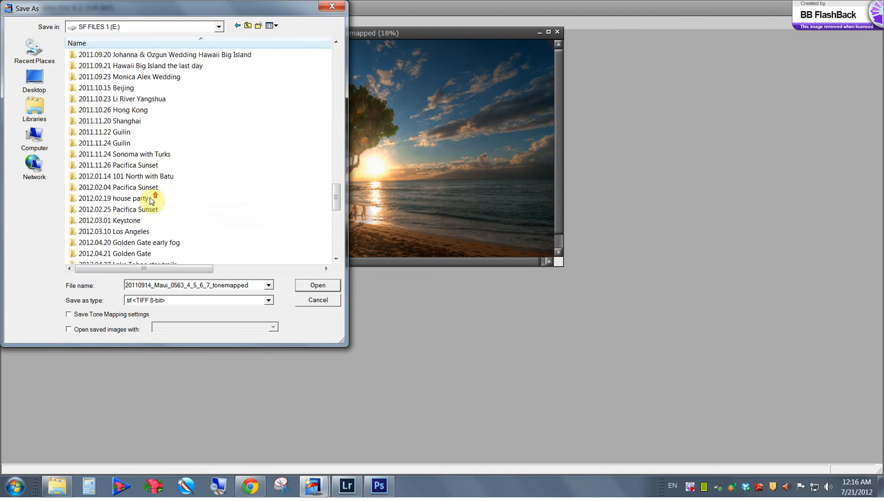
scroll(152, 201, "down", 2)
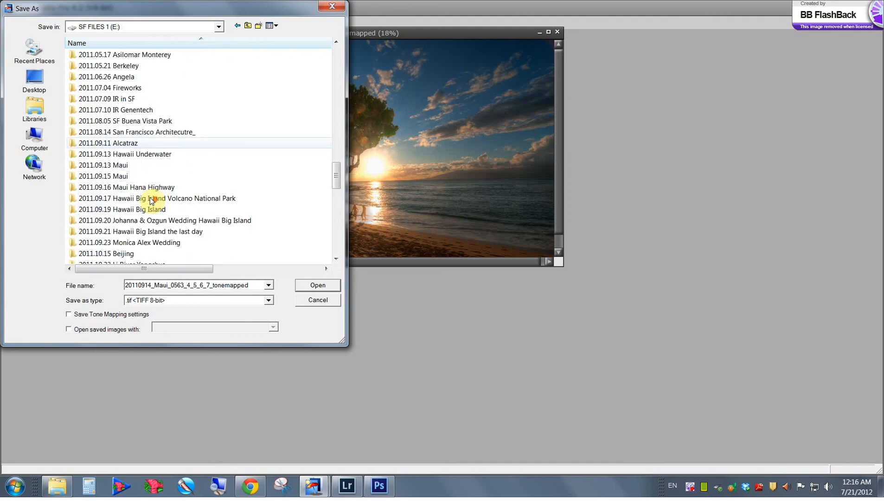
double_click(132, 166)
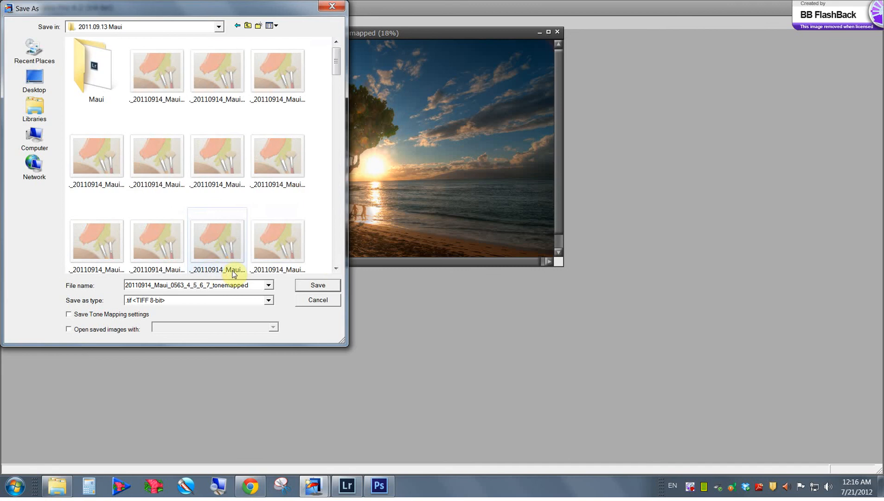
left_click(319, 287)
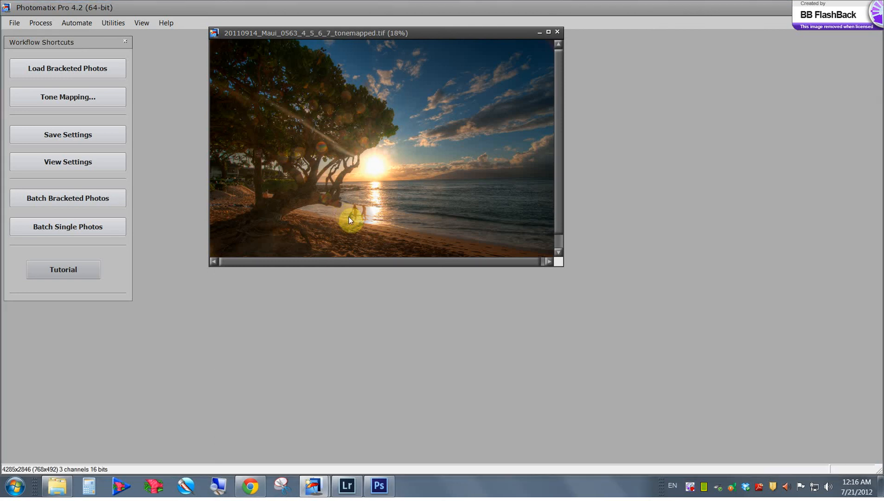
Switch to Lightroom, start a photo import and expand the SF FILES 1 (E:) drive to reach its September 2011 folders.
left_click(347, 486)
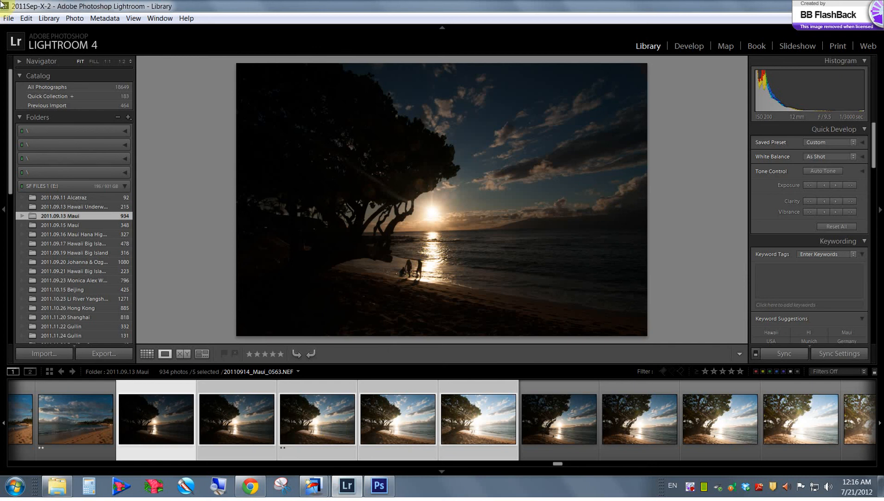
left_click(7, 17)
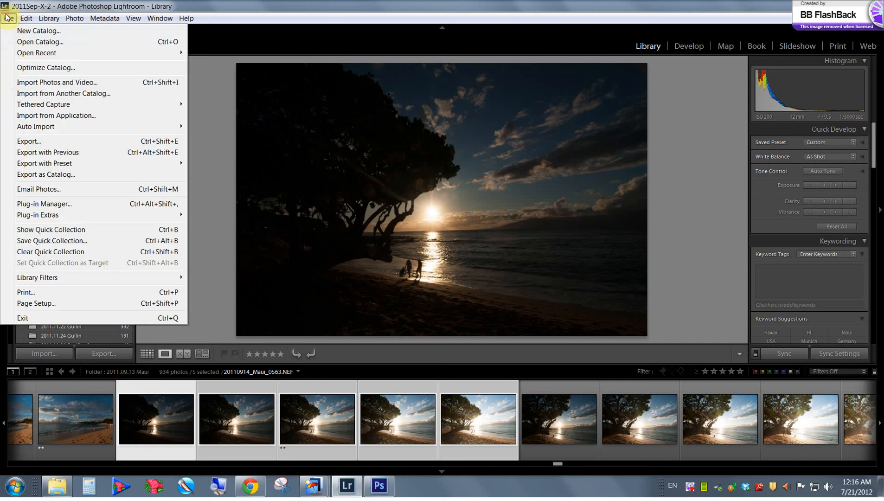
left_click(24, 82)
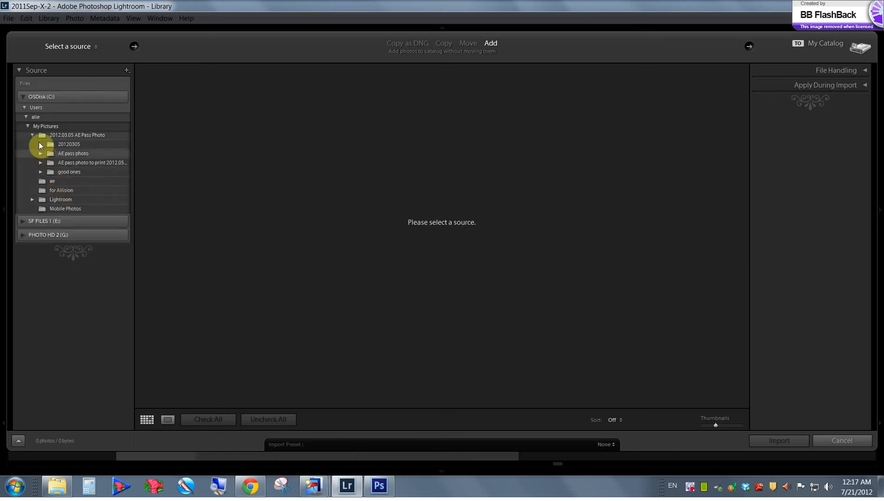
left_click(24, 221)
scroll(96, 315, "down", 12)
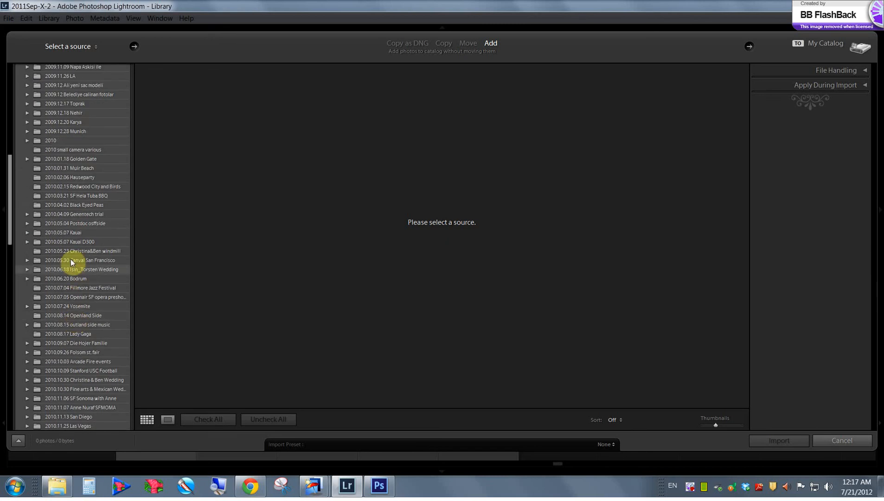
scroll(83, 353, "down", 5)
scroll(83, 352, "down", 8)
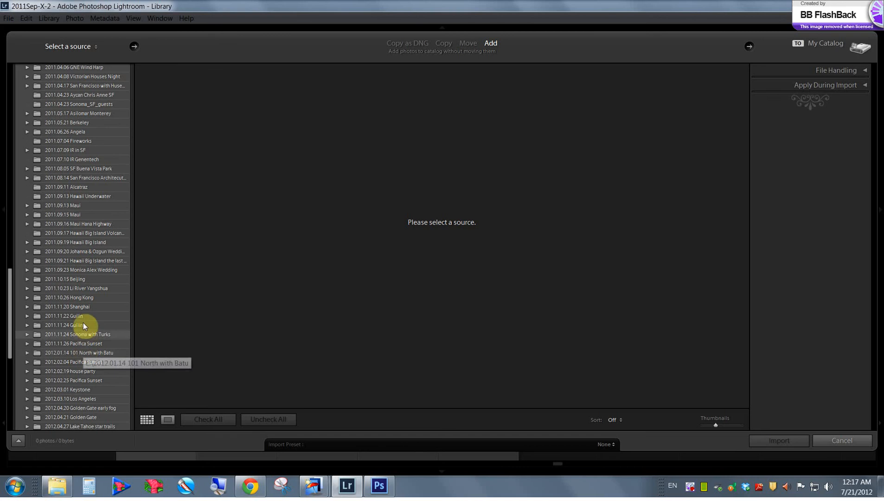
Import the new photos from the 2011.09.13 Maui folder with the Add option and switch back to Photomatix Pro.
left_click(86, 207)
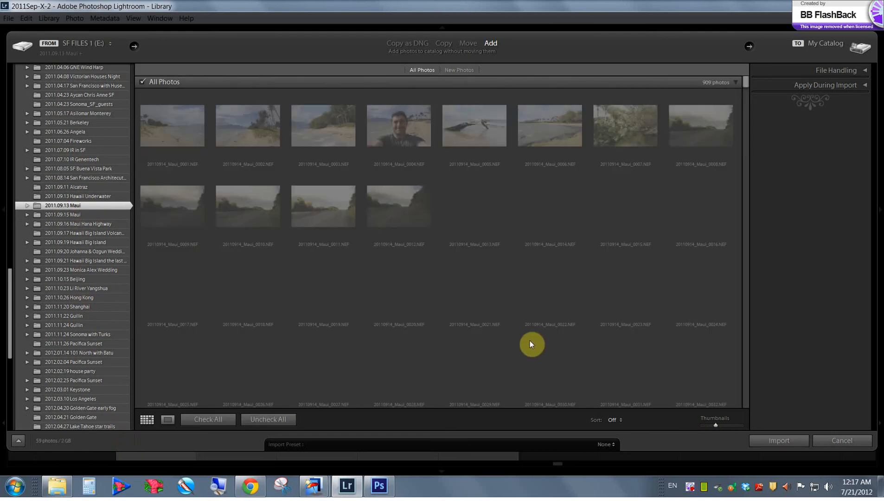
left_click(773, 440)
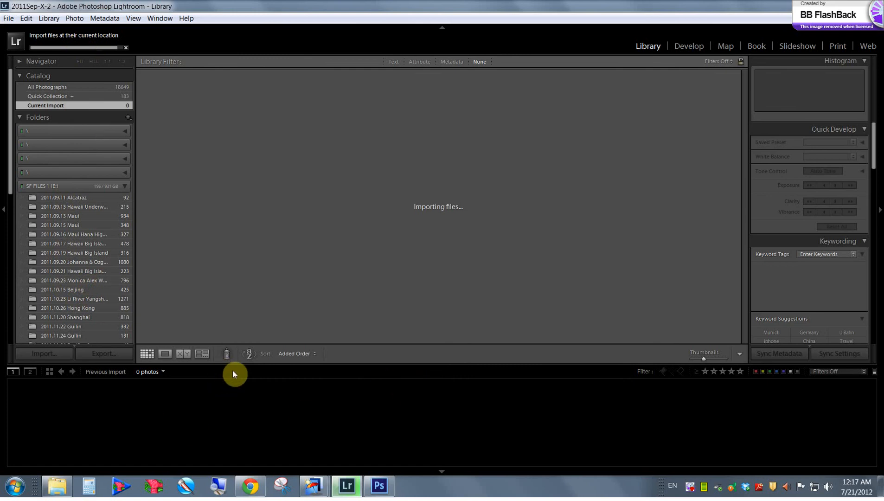
mouse_move(349, 491)
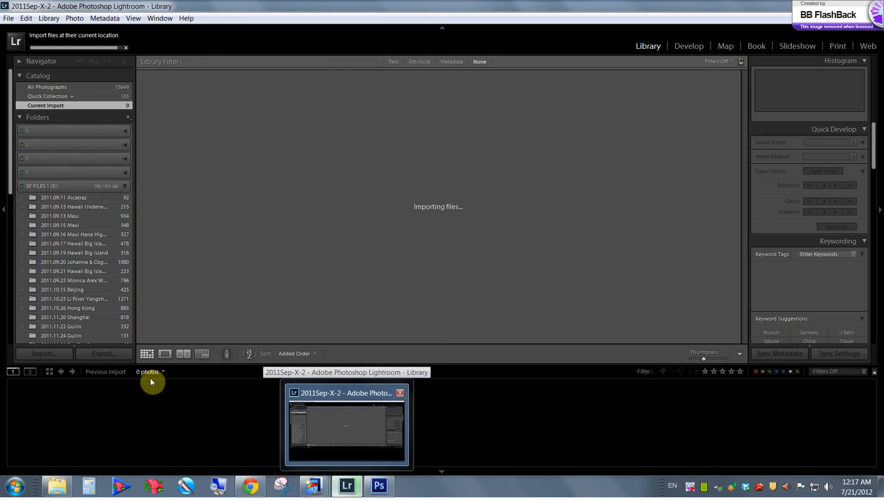
left_click(342, 487)
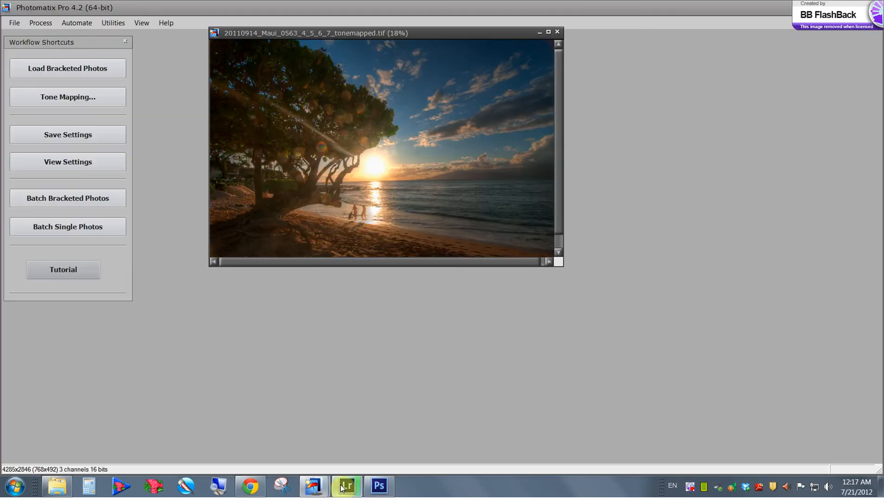